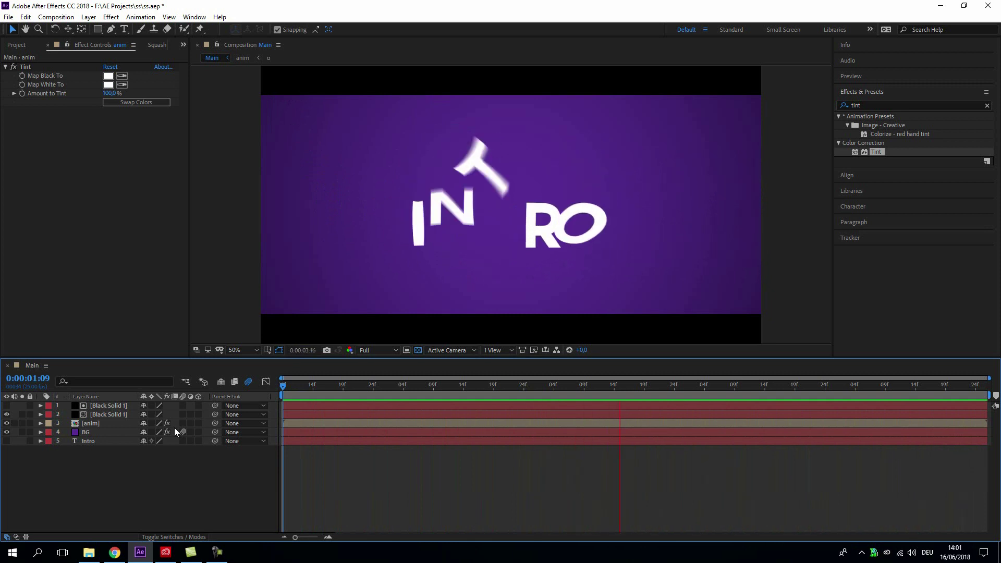
# Step: Stop the preview, duplicate the anim layer in the Main composition and rename the lower copy "reflection"
pyautogui.press('space')
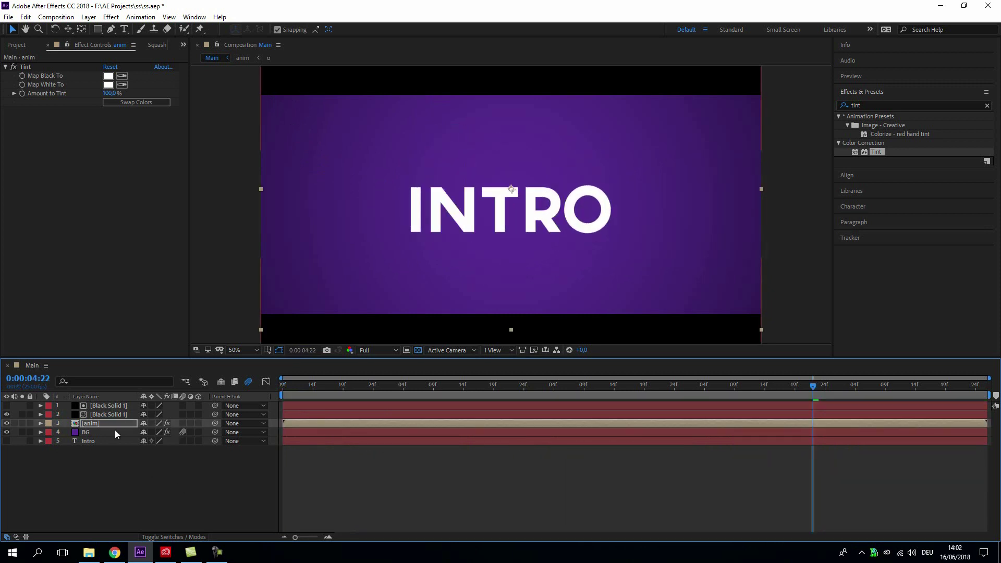
pyautogui.click(134, 481)
pyautogui.click(97, 422)
pyautogui.hotkey('ctrl', 'd')
pyautogui.click(99, 433)
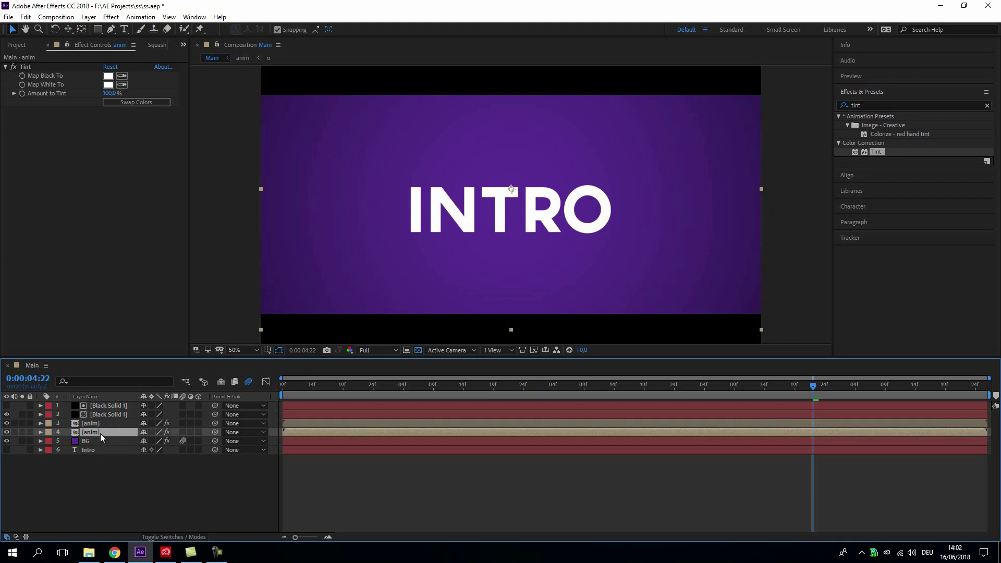
pyautogui.press('Return')
pyautogui.write('reflection')
pyautogui.press('Return')
# Step: Flip the reflection layer vertically and shift it down until its mirrored letters start just beneath the INTRO text
pyautogui.press(',')
pyautogui.moveTo(510, 128); pyautogui.dragTo(525, 329)
pyautogui.hotkey('shift', 'Down')
pyautogui.hotkey('shift', 'Down')
pyautogui.hotkey('shift', 'Down')
pyautogui.hotkey('shift', 'Down')
pyautogui.hotkey('shift', 'Down')
pyautogui.hotkey('shift', 'Down')
pyautogui.hotkey('shift', 'Down')
pyautogui.hotkey('shift', 'Down')
pyautogui.hotkey('shift', 'Down')
pyautogui.hotkey('shift', 'Down')
pyautogui.hotkey('shift', 'Down')
pyautogui.hotkey('shift', 'Down')
pyautogui.hotkey('shift', 'Down')
pyautogui.hotkey('shift', 'Down')
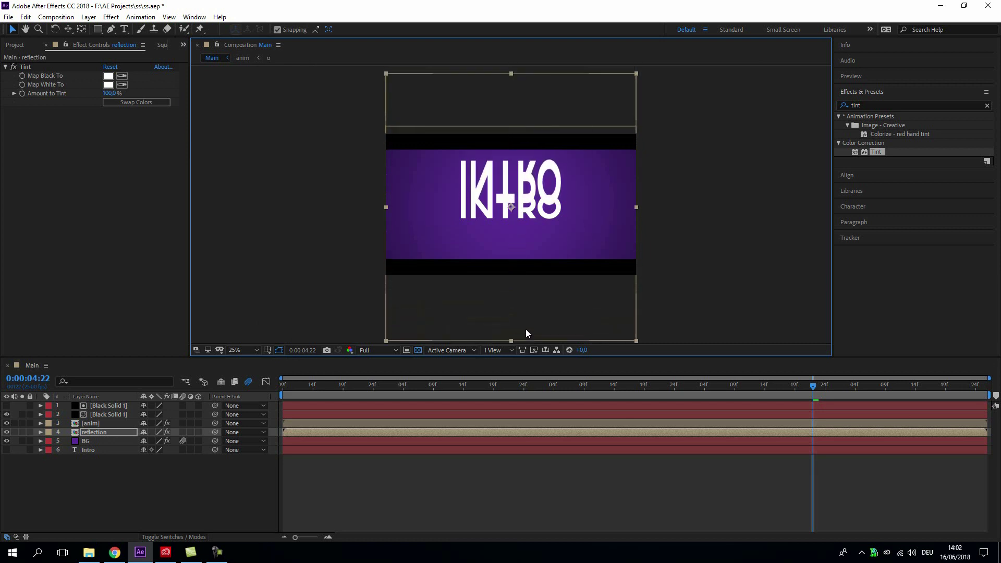
pyautogui.hotkey('shift', 'Up')
pyautogui.hotkey('shift', 'Up')
pyautogui.hotkey('shift', 'Up')
pyautogui.hotkey('shift', 'Up')
pyautogui.hotkey('shift', 'Up')
pyautogui.hotkey('shift', 'Up')
pyautogui.hotkey('shift', 'Up')
pyautogui.hotkey('shift', 'Up')
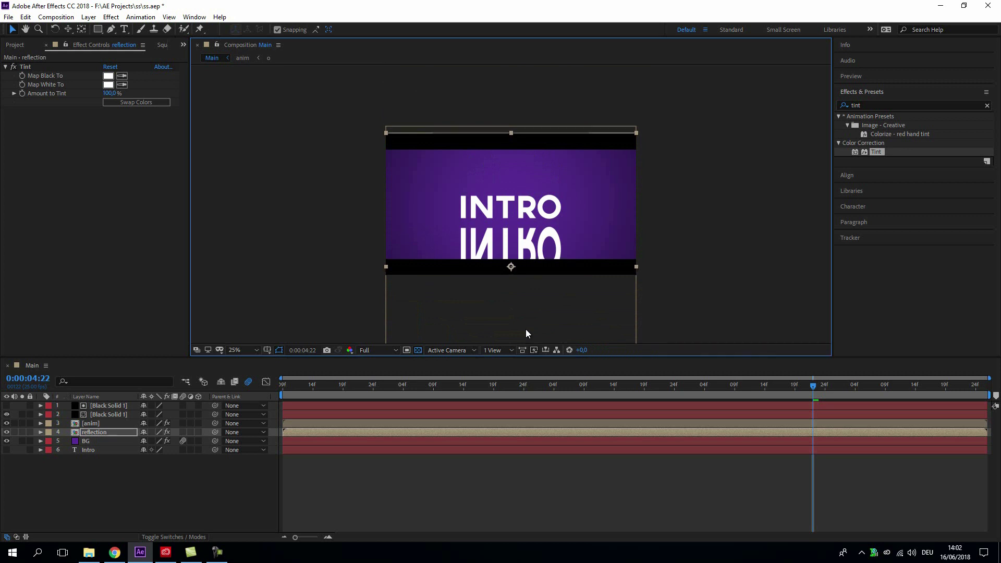
pyautogui.press('.')
pyautogui.press('.')
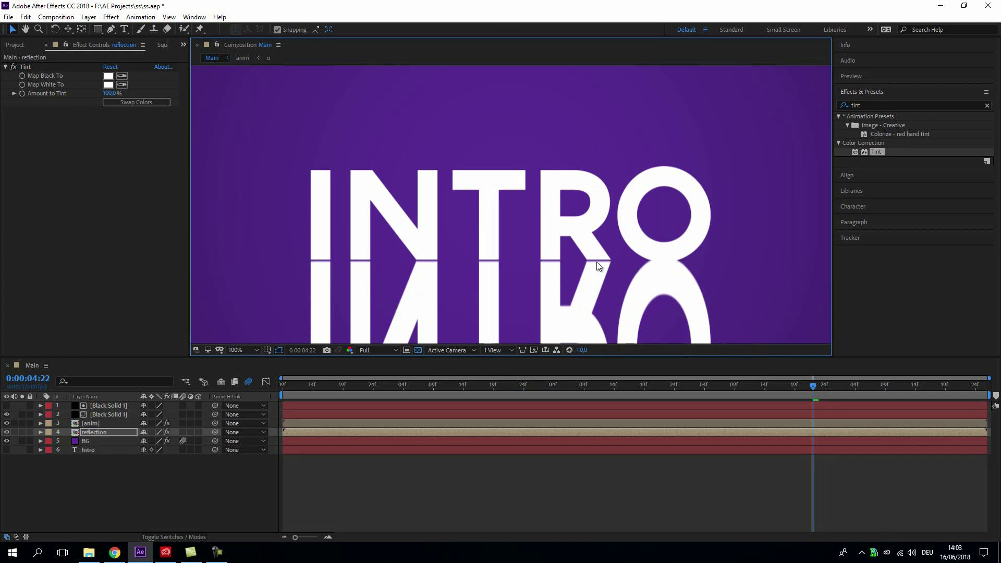
pyautogui.click(122, 494)
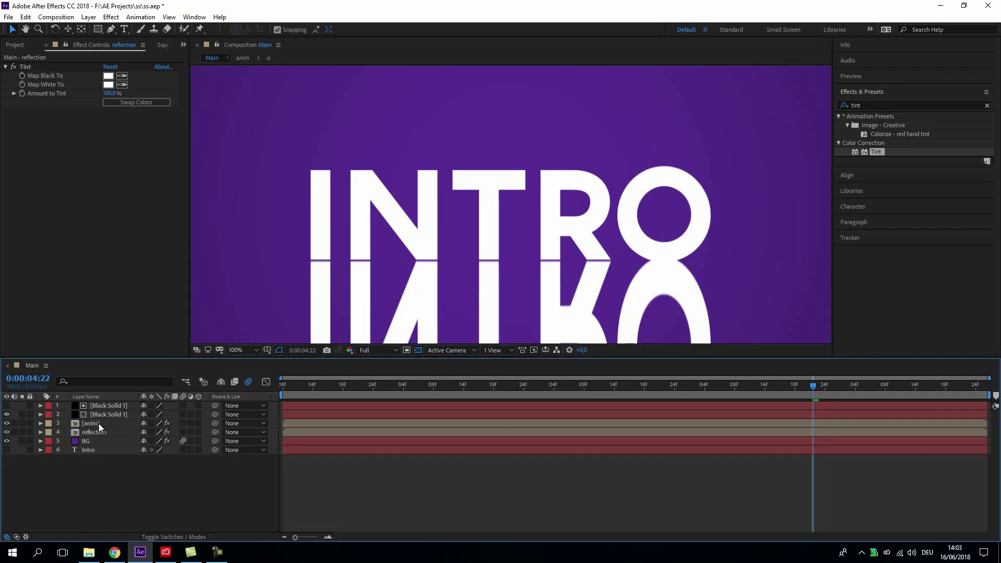
# Step: Open the anim composition, show its rulers and place a horizontal guide along the baseline of the letters
pyautogui.doubleClick(98, 423)
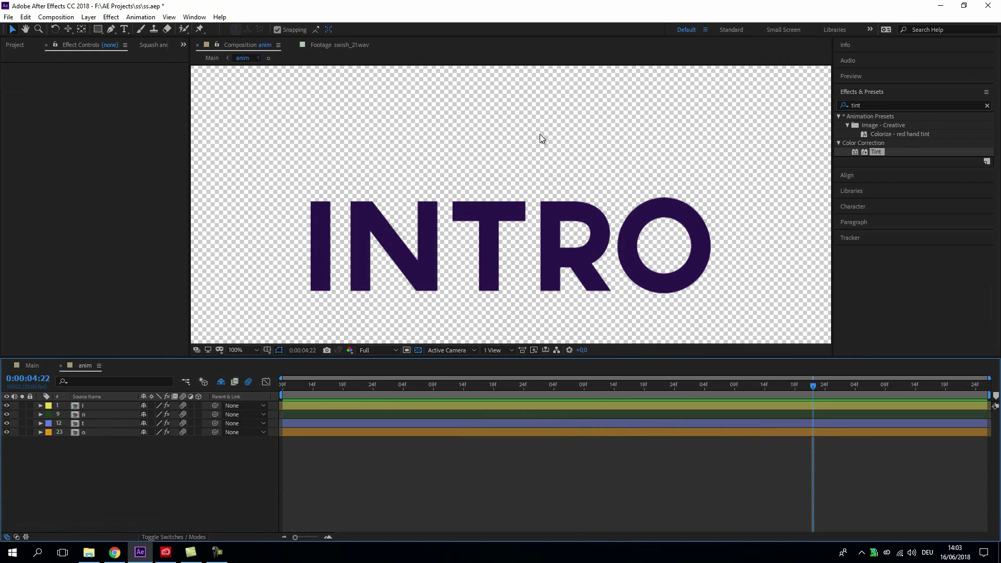
pyautogui.hotkey('ctrl', 'r')
pyautogui.moveTo(544, 68); pyautogui.dragTo(568, 25)
pyautogui.scroll(2, 618, 298)
pyautogui.press('space')
pyautogui.moveTo(684, 206); pyautogui.dragTo(518, 92)
pyautogui.press('space')
pyautogui.moveTo(730, 212); pyautogui.dragTo(326, 236)
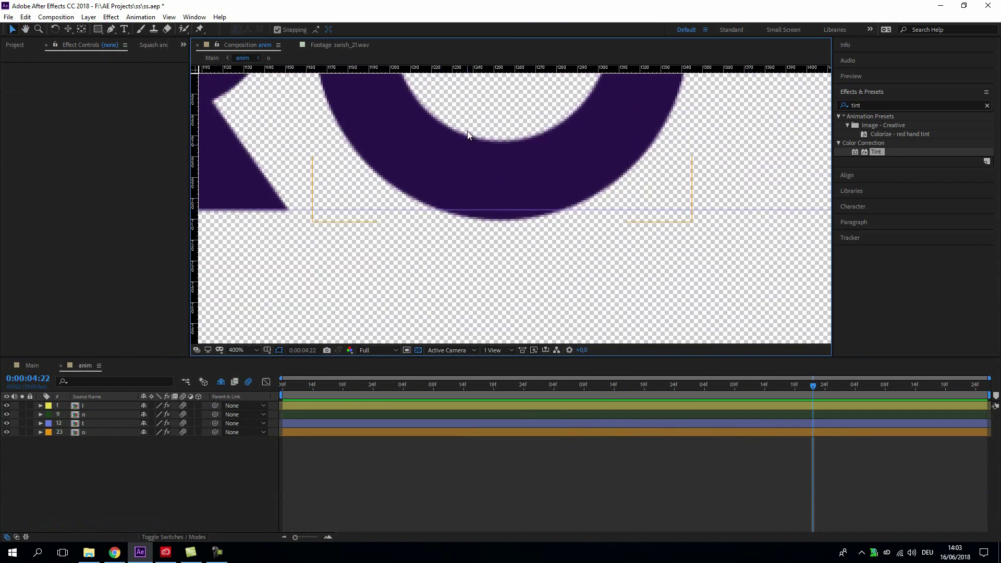
# Step: Add a null object to the anim composition
pyautogui.click(546, 161)
pyautogui.click(139, 464)
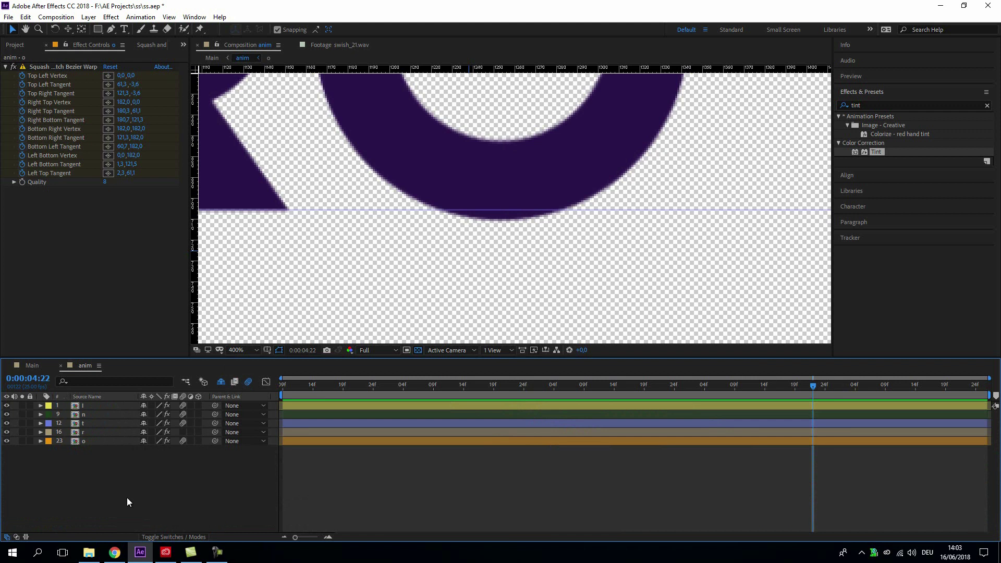
pyautogui.hotkey('ctrl', 'alt', 'shift', 'y')
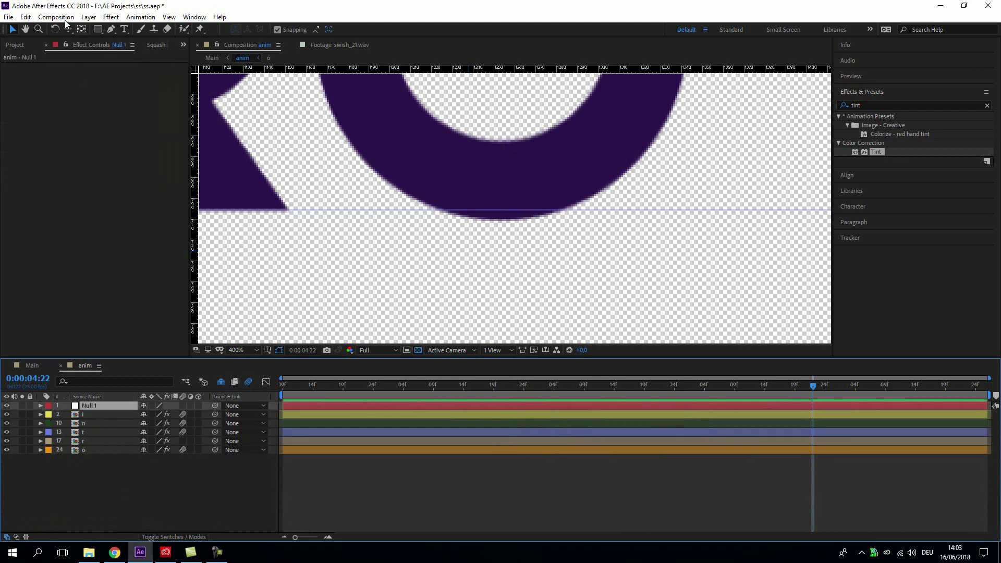
pyautogui.click(89, 17)
pyautogui.moveTo(167, 28)
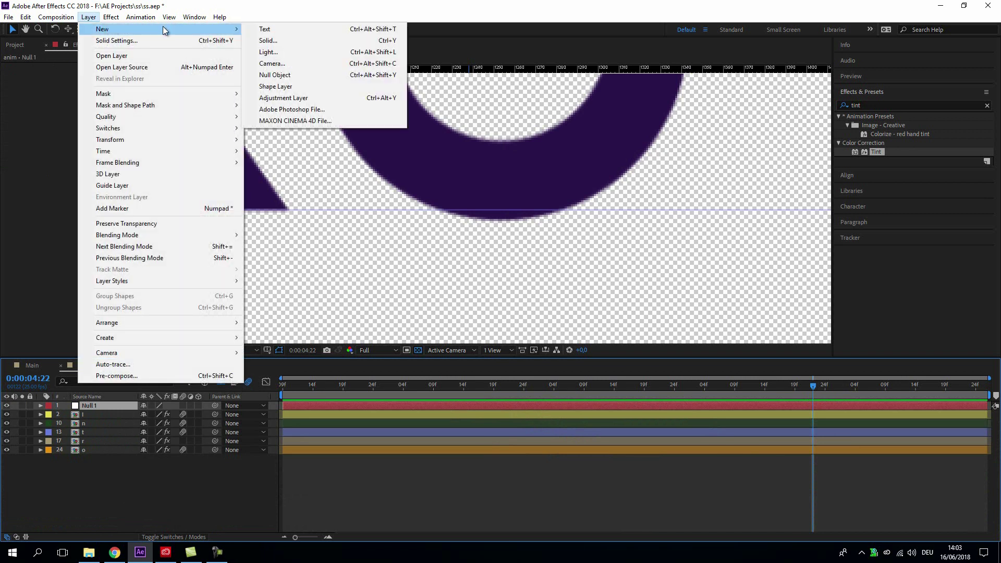
pyautogui.click(105, 475)
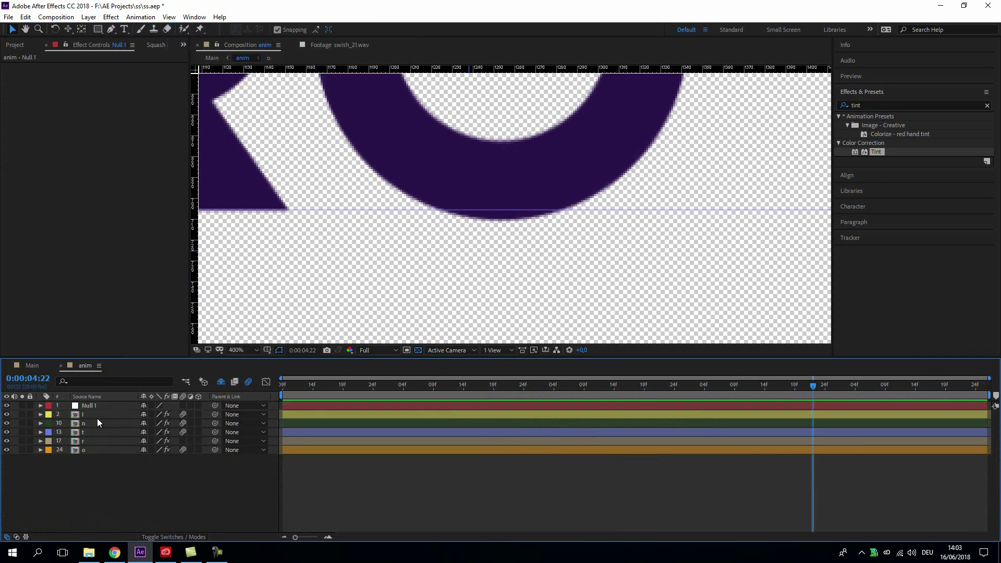
# Step: Parent the o layer to Null 1
pyautogui.click(86, 448)
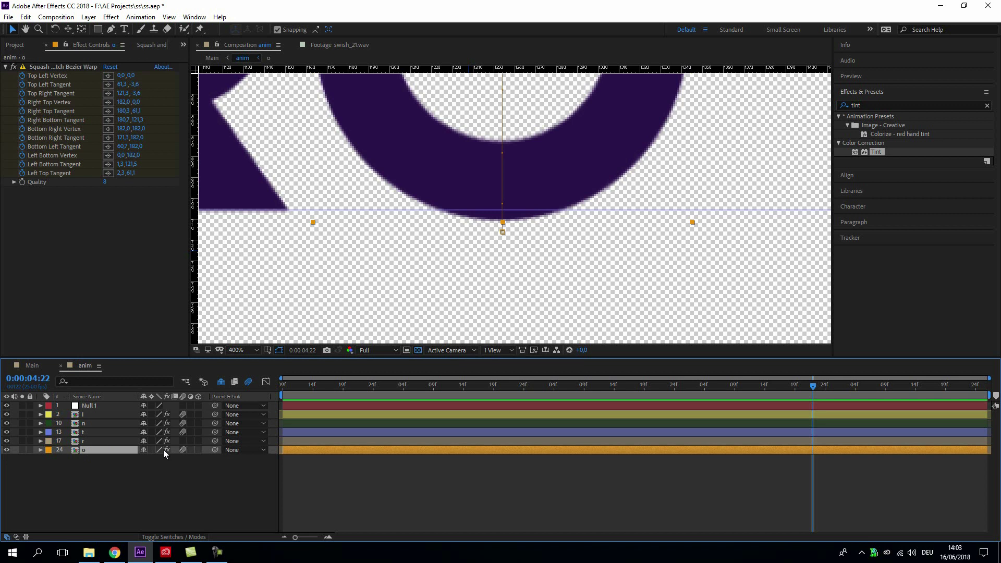
pyautogui.moveTo(215, 449); pyautogui.dragTo(115, 405)
pyautogui.click(115, 465)
# Step: Nudge Null 1 up until the bottom of the O sits on the baseline guide, and return to the Main composition
pyautogui.click(92, 404)
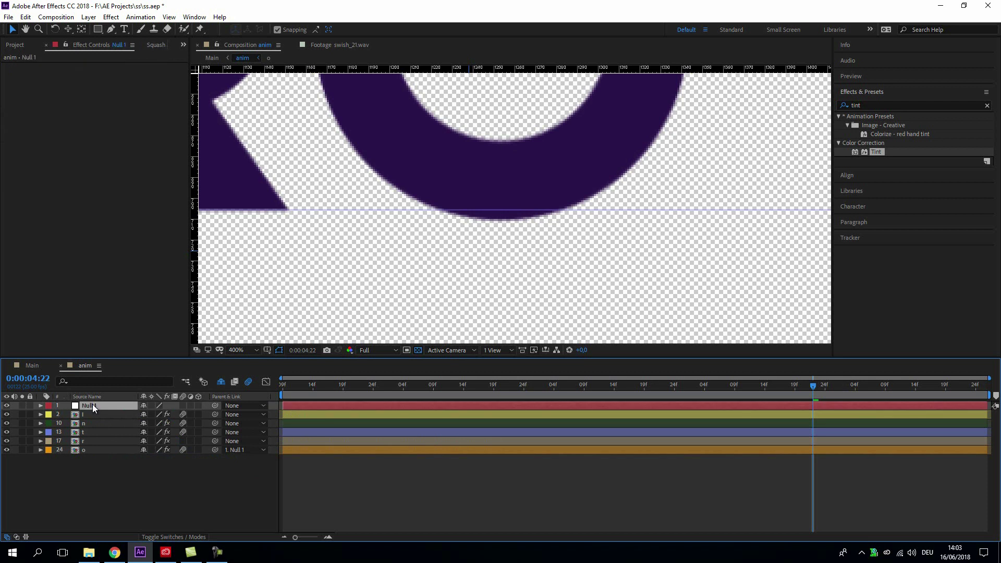
pyautogui.press(',')
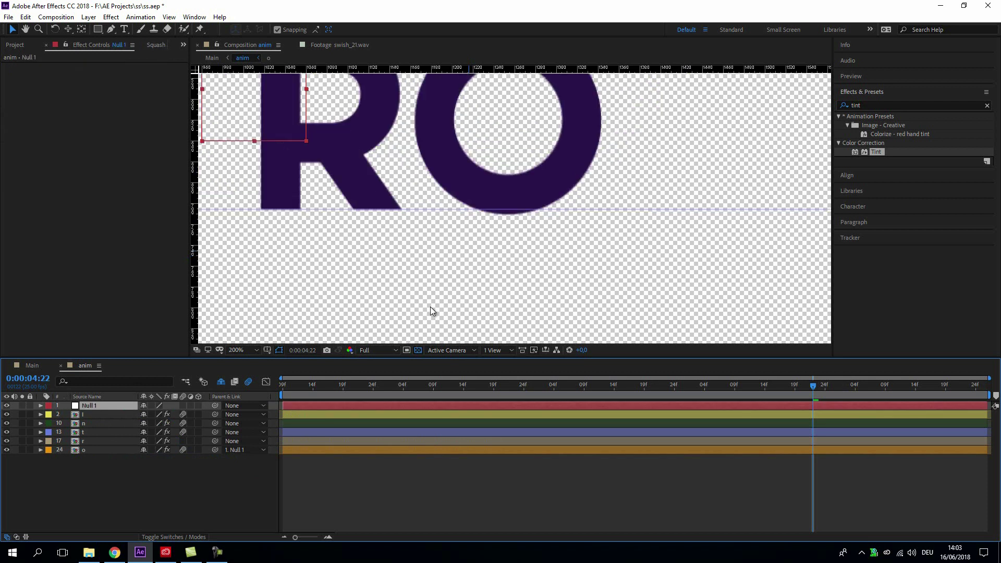
pyautogui.press('Up')
pyautogui.press('Up')
pyautogui.press('Up')
pyautogui.press('Up')
pyautogui.press('Up')
pyautogui.press('Down')
pyautogui.click(115, 390)
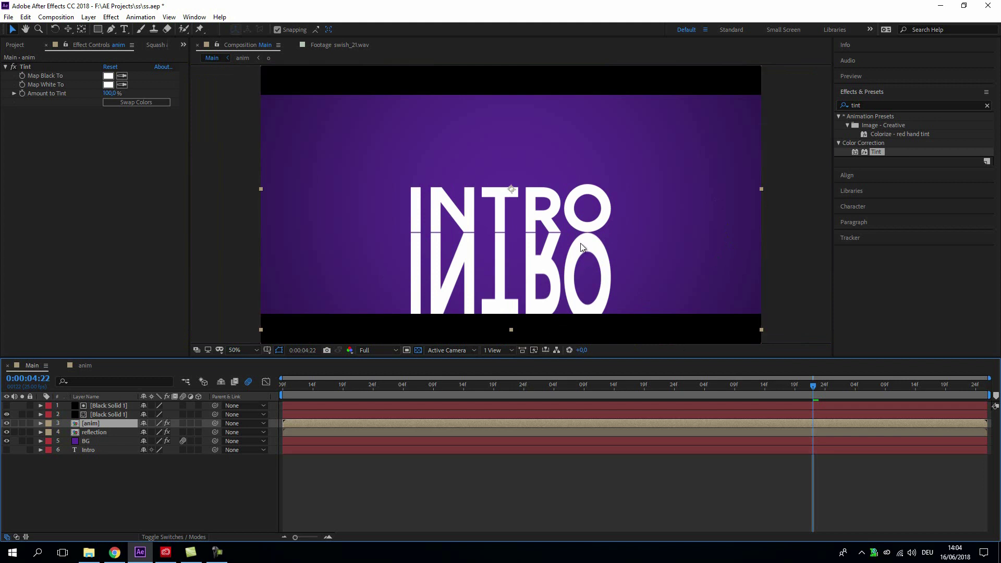
# Step: Apply Gaussian Blur to the reflection layer with a blurriness of 12
pyautogui.click(878, 117)
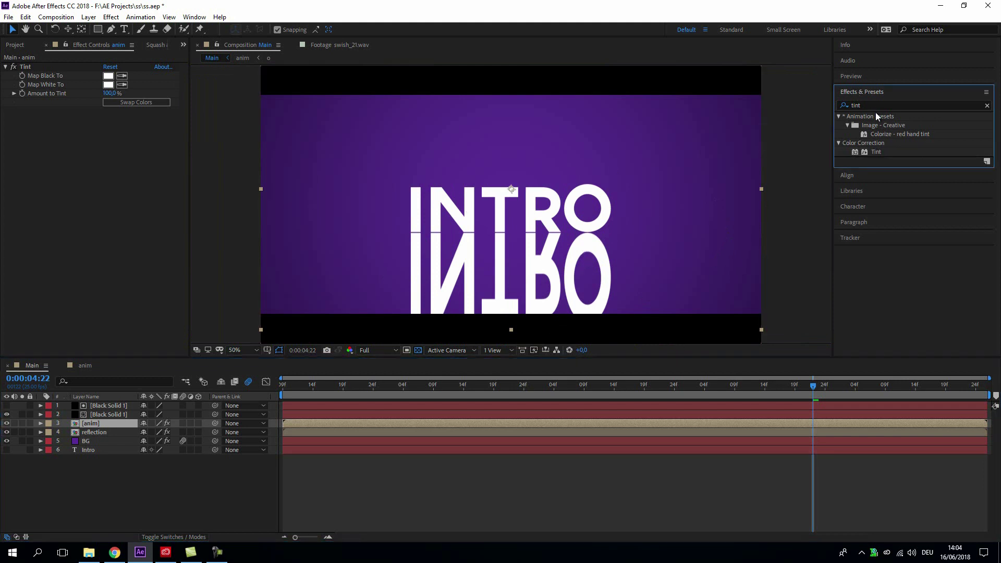
pyautogui.doubleClick(867, 105)
pyautogui.write('gauss')
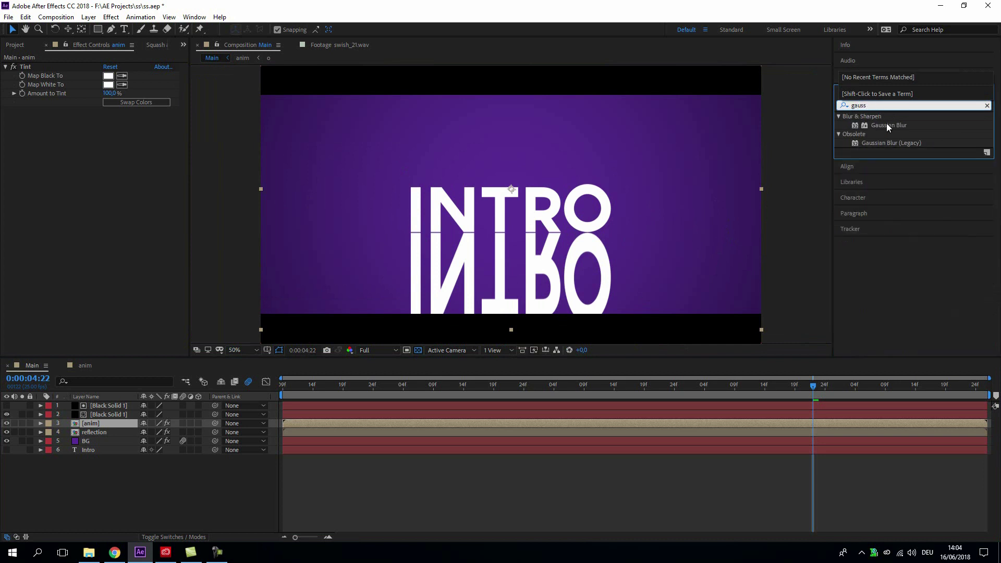
pyautogui.moveTo(889, 126); pyautogui.dragTo(121, 146)
pyautogui.moveTo(121, 146); pyautogui.dragTo(121, 146)
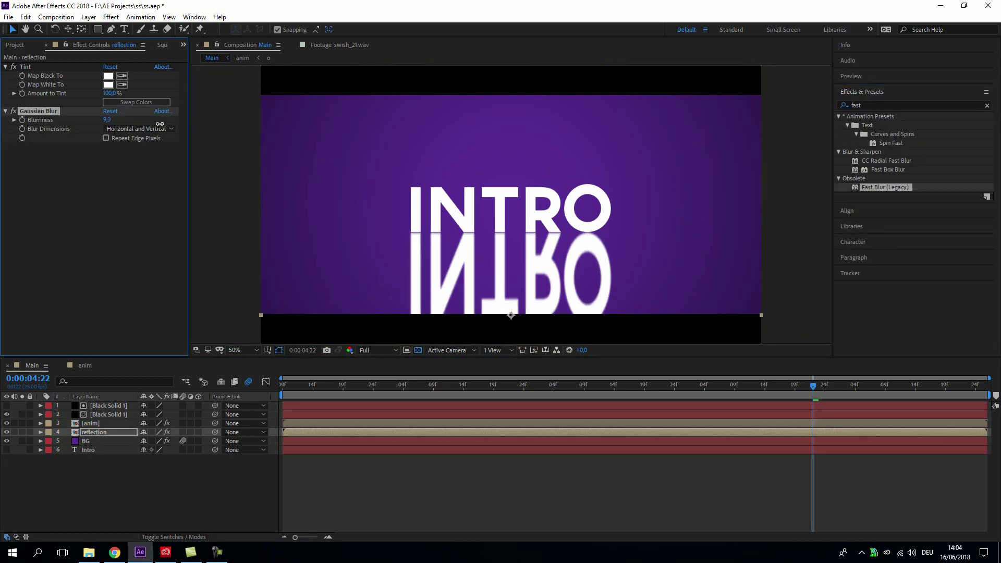
pyautogui.click(107, 120)
pyautogui.write('12')
pyautogui.click(125, 187)
# Step: Draw a rectangular mask on the reflection layer around the INTRO text and upper reflection, and feather it 44 pixels
pyautogui.click(97, 29)
pyautogui.moveTo(368, 128); pyautogui.dragTo(682, 264)
pyautogui.press('f')
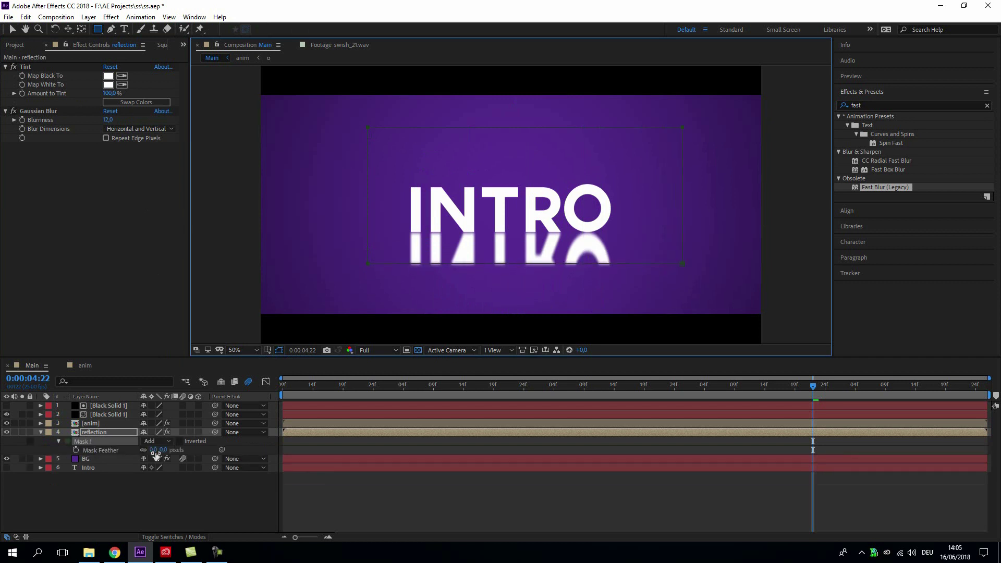
pyautogui.moveTo(157, 449); pyautogui.dragTo(182, 450)
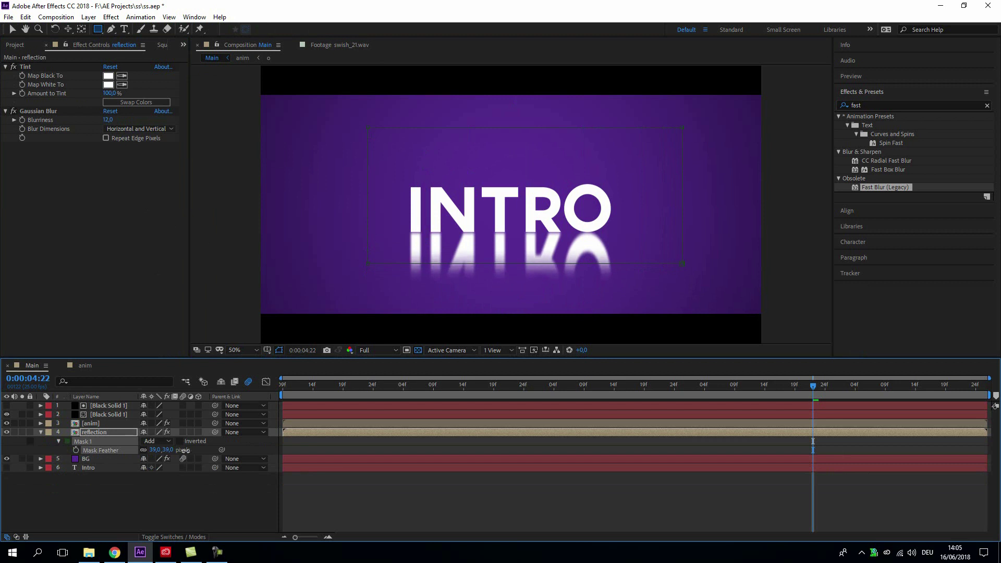
pyautogui.moveTo(186, 450); pyautogui.dragTo(189, 450)
# Step: Lower the reflection layer's opacity to 32%
pyautogui.click(97, 433)
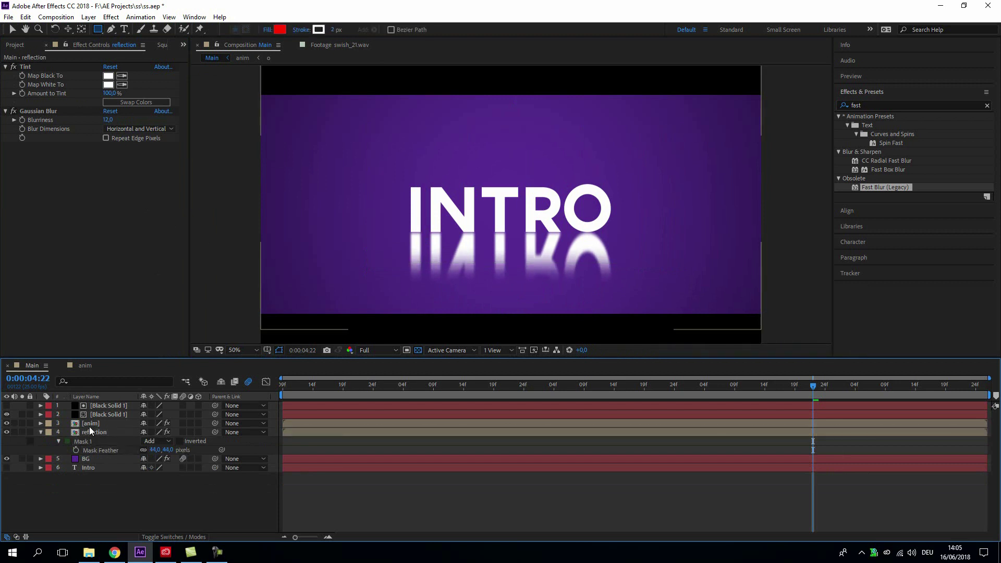
pyautogui.press('t')
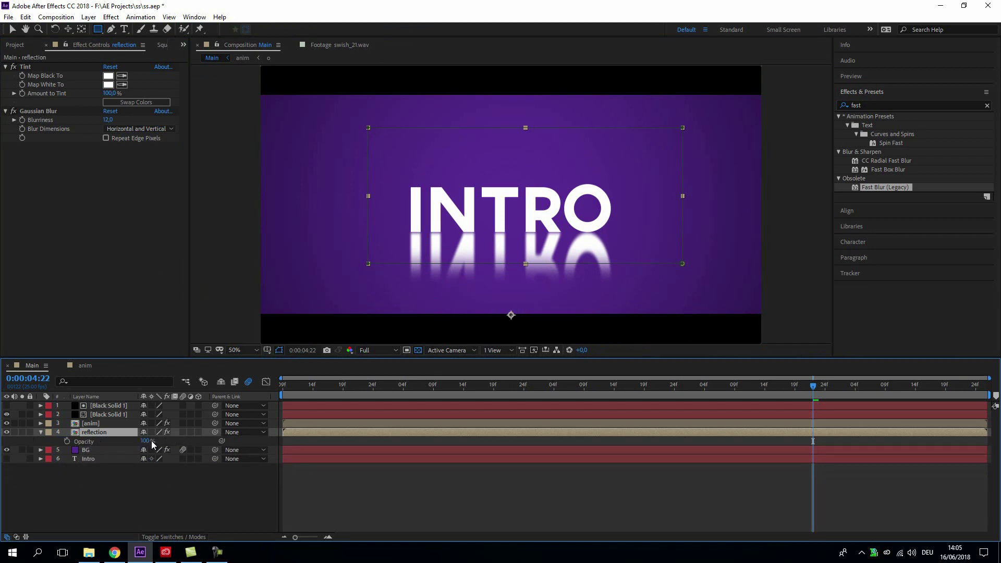
pyautogui.moveTo(151, 441); pyautogui.dragTo(96, 434)
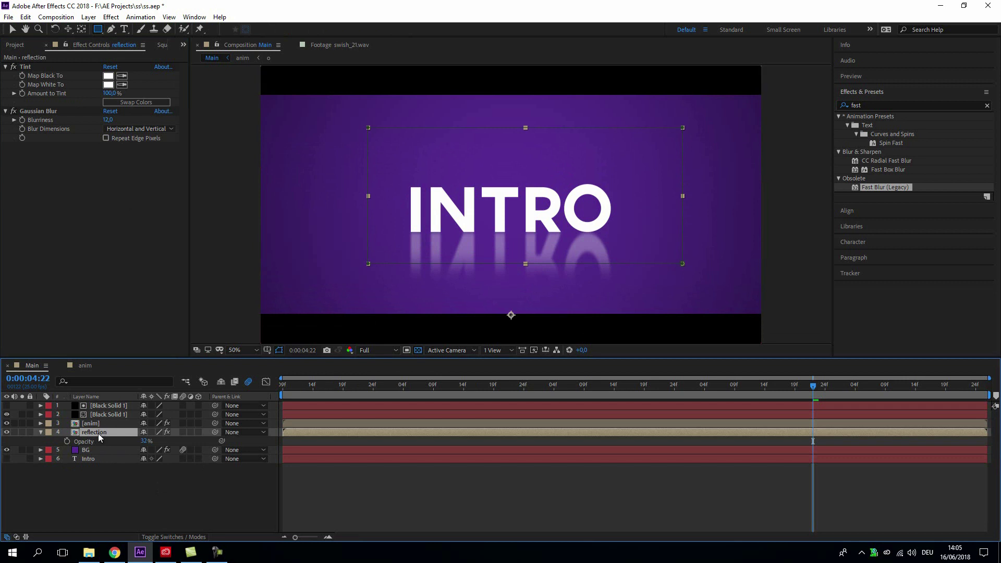
# Step: Preview the Main composition from its start to check the reflection during the text animation
pyautogui.press('Home')
pyautogui.click(203, 496)
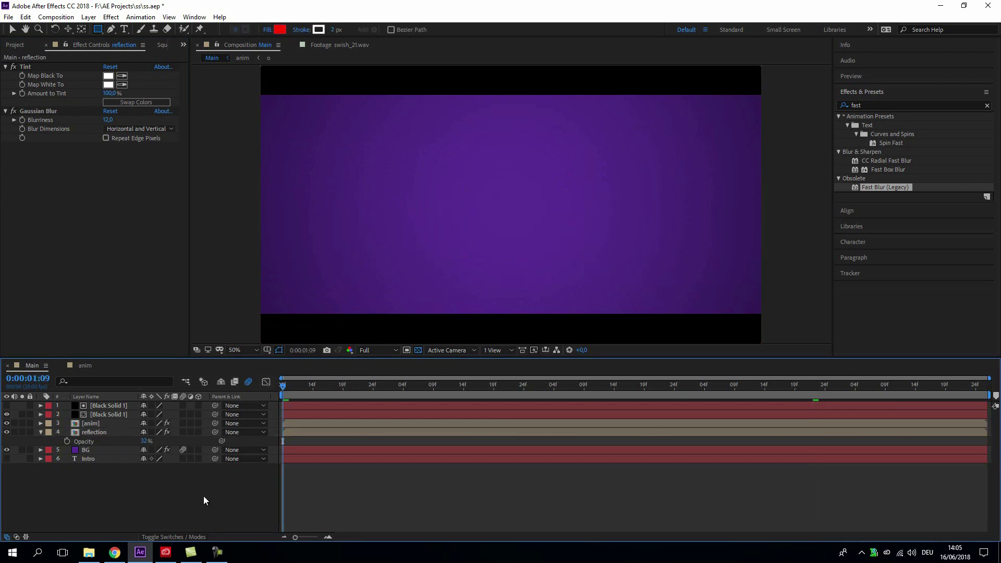
pyautogui.press('space')
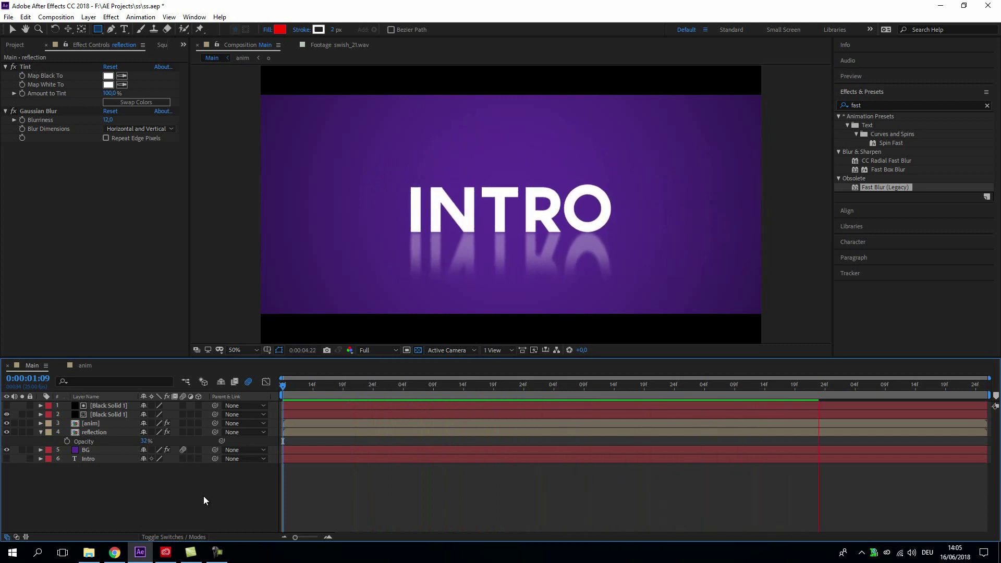
pyautogui.press('space')
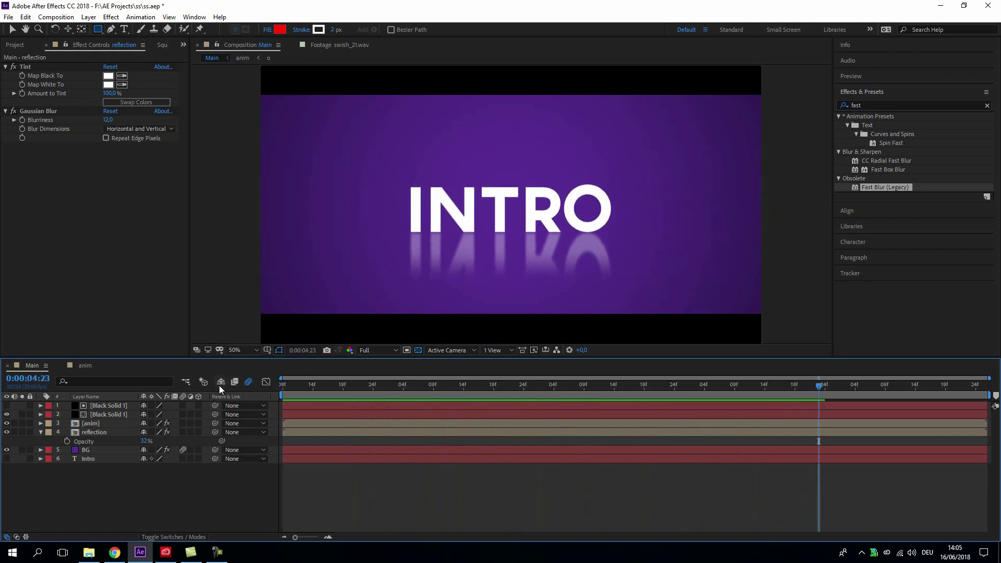
# Step: Duplicate the anim layer again and hide the reflection layer
pyautogui.click(88, 427)
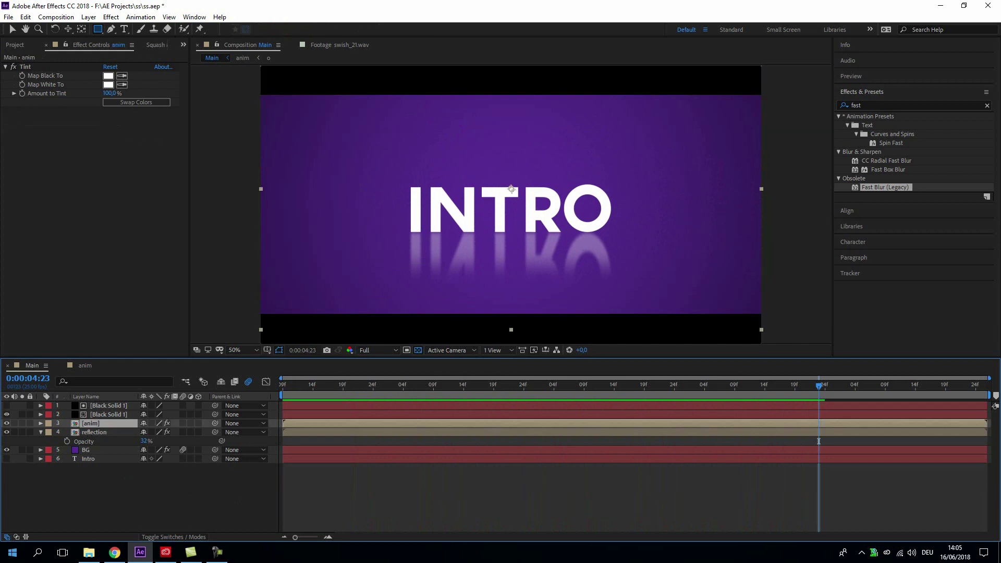
pyautogui.hotkey('ctrl', 'd')
pyautogui.moveTo(98, 430); pyautogui.dragTo(97, 438)
pyautogui.click(96, 441)
pyautogui.click(7, 441)
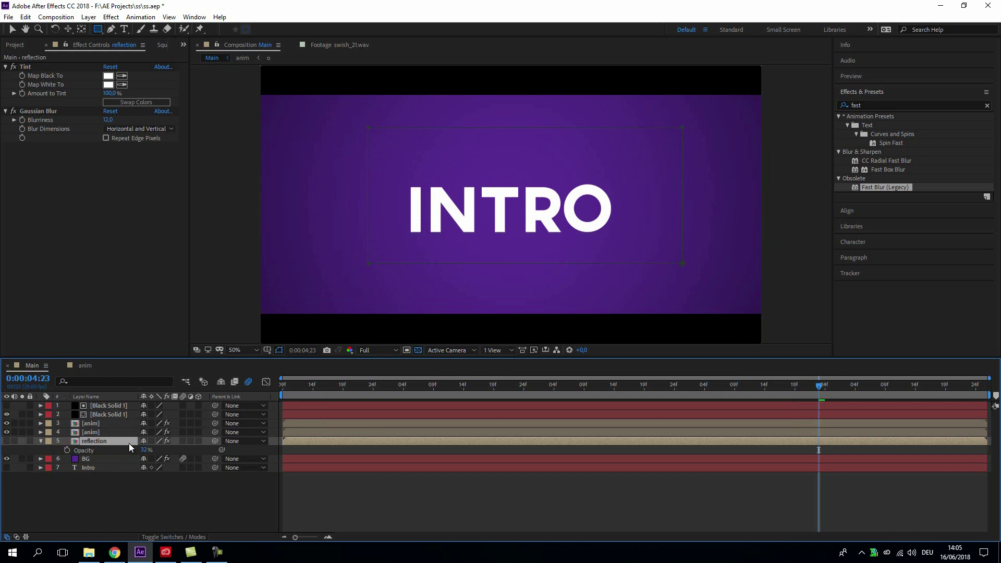
# Step: Rename the lower anim copy "contact shadow" and solo it
pyautogui.click(101, 434)
pyautogui.press('Return')
pyautogui.write('contact shad')
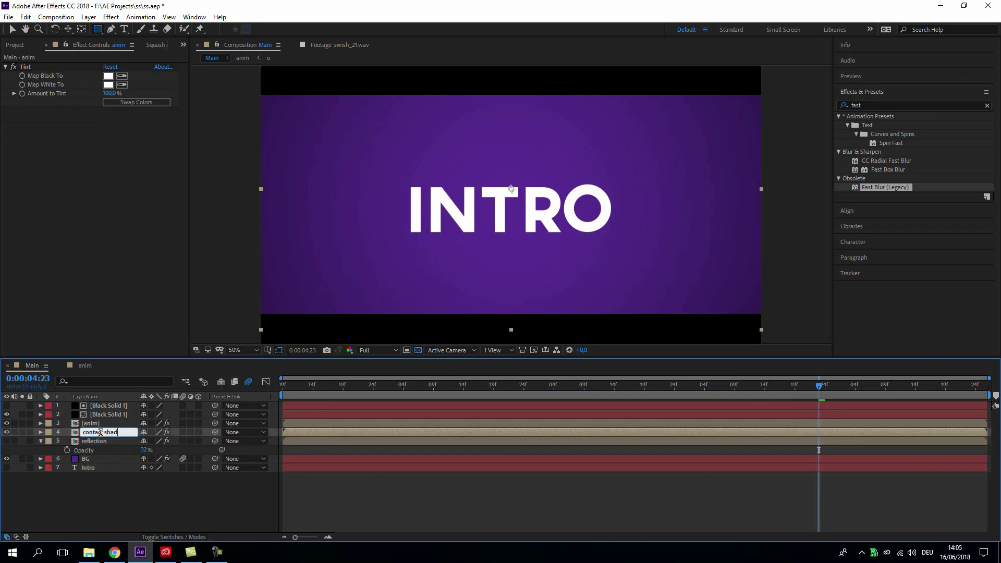
pyautogui.write('ow')
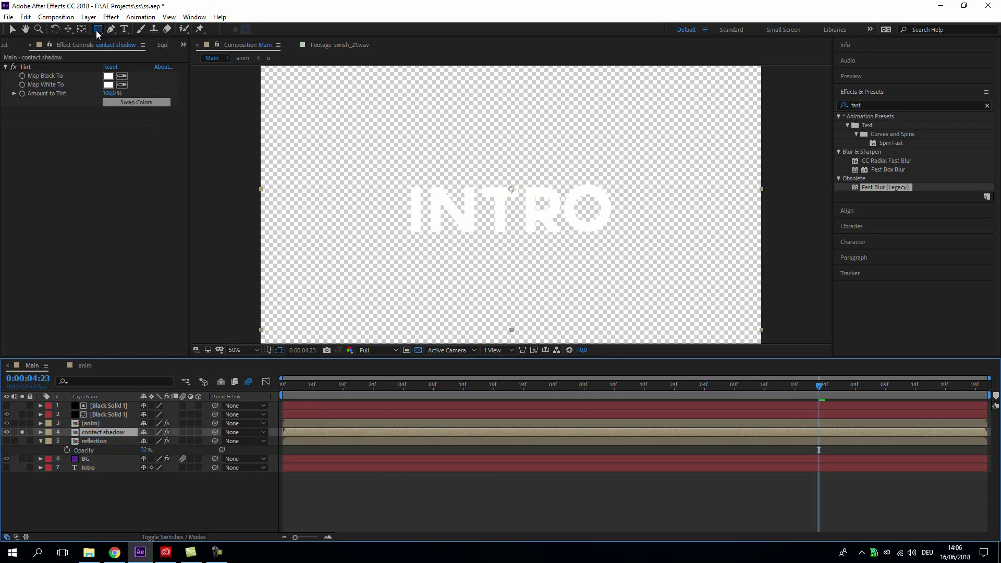
# Step: Turn off the transparency grid and mask the contact shadow layer with a thin full-width rectangle over the letters' bottom edge
pyautogui.click(418, 351)
pyautogui.scroll(1, 432, 290)
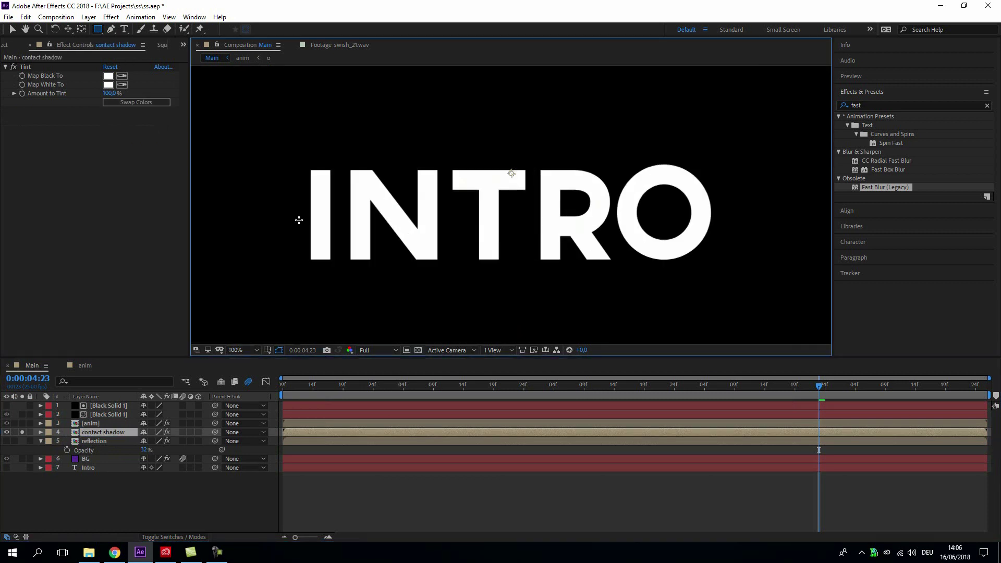
pyautogui.moveTo(192, 263); pyautogui.dragTo(830, 278)
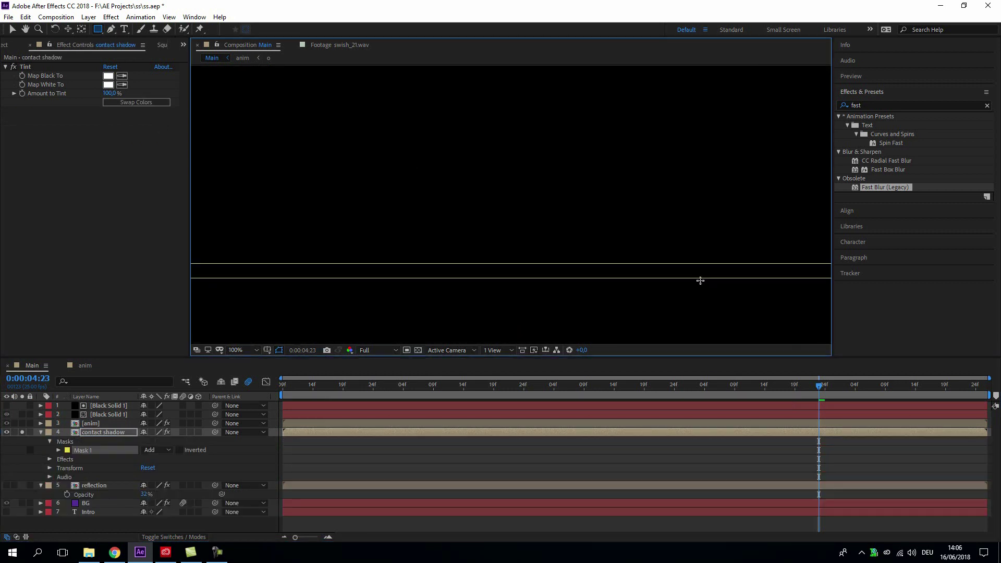
pyautogui.press('v')
pyautogui.moveTo(639, 266); pyautogui.dragTo(638, 255)
pyautogui.click(639, 259)
# Step: Align the contact shadow's mask with the letters' bottom edge and set both Tint mapping colors to black
pyautogui.click(40, 124)
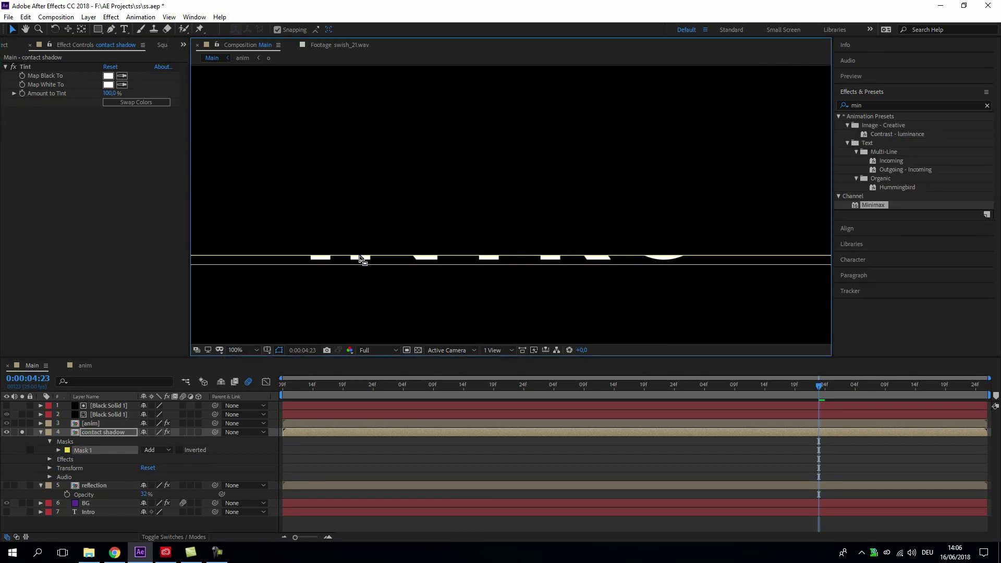
pyautogui.click(40, 432)
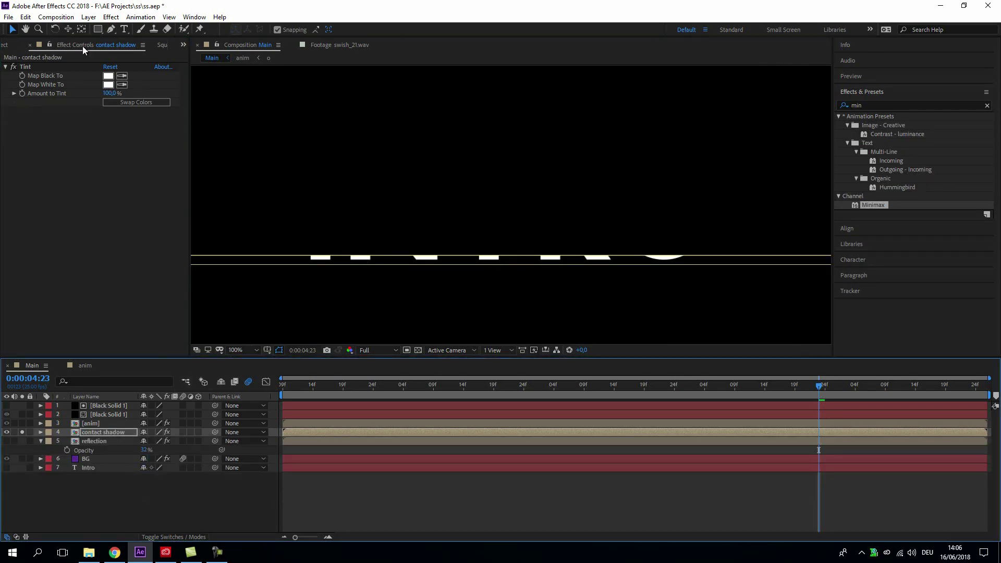
pyautogui.click(109, 76)
pyautogui.moveTo(640, 247); pyautogui.dragTo(549, 445)
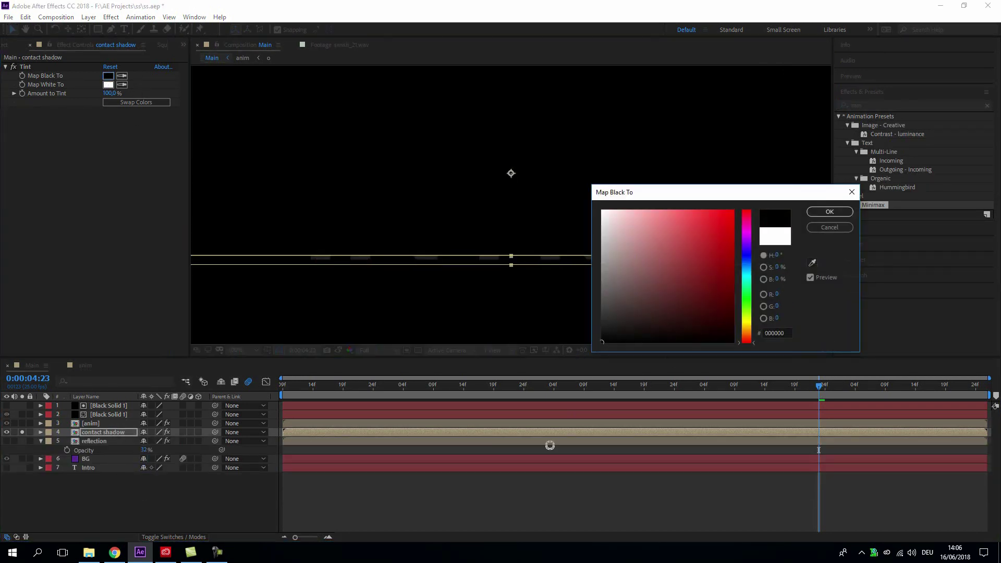
pyautogui.click(830, 211)
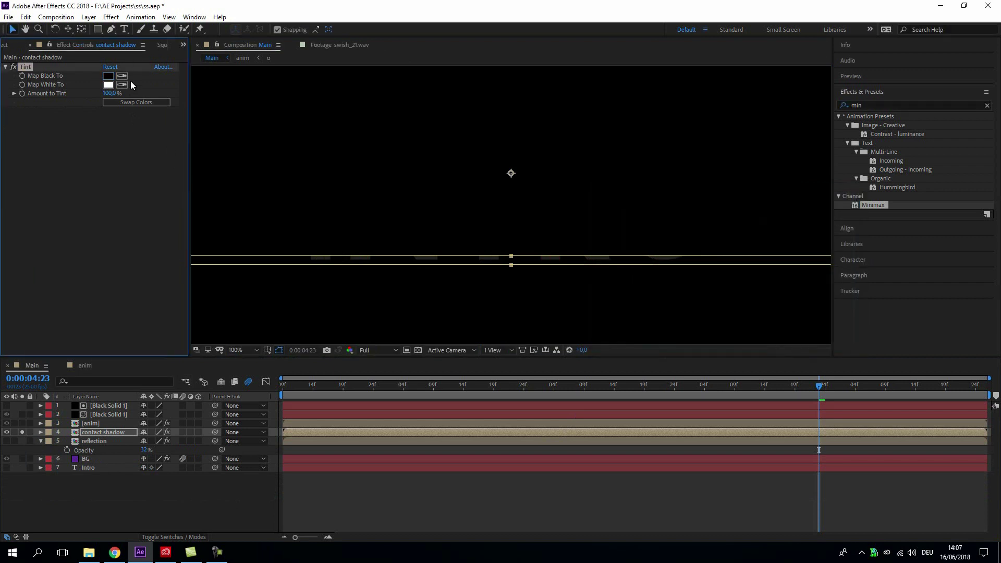
pyautogui.click(109, 76)
pyautogui.click(111, 490)
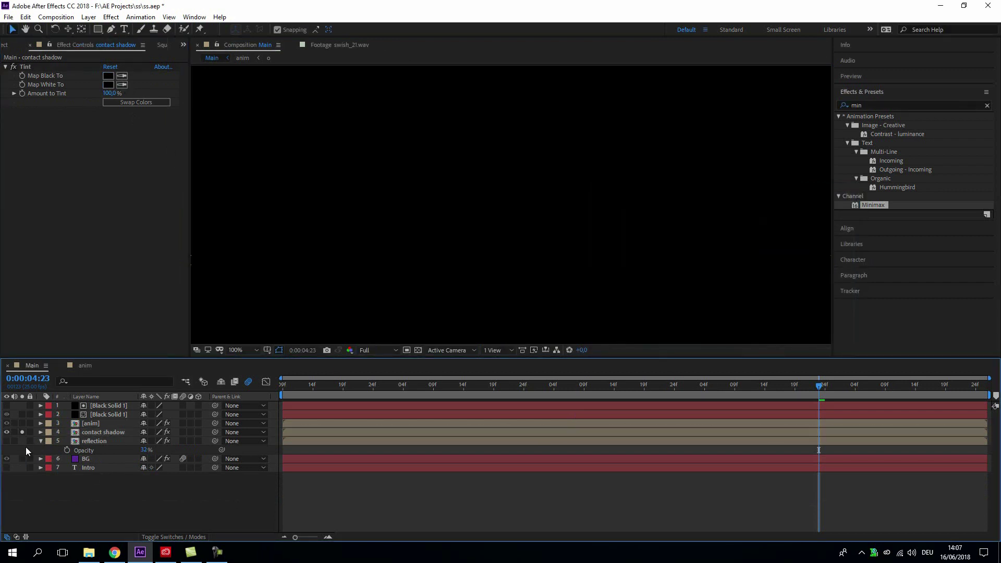
# Step: Solo BG with the contact shadow and give the shadow a Directional Blur at 90° with a blur length of 16.3
pyautogui.click(22, 458)
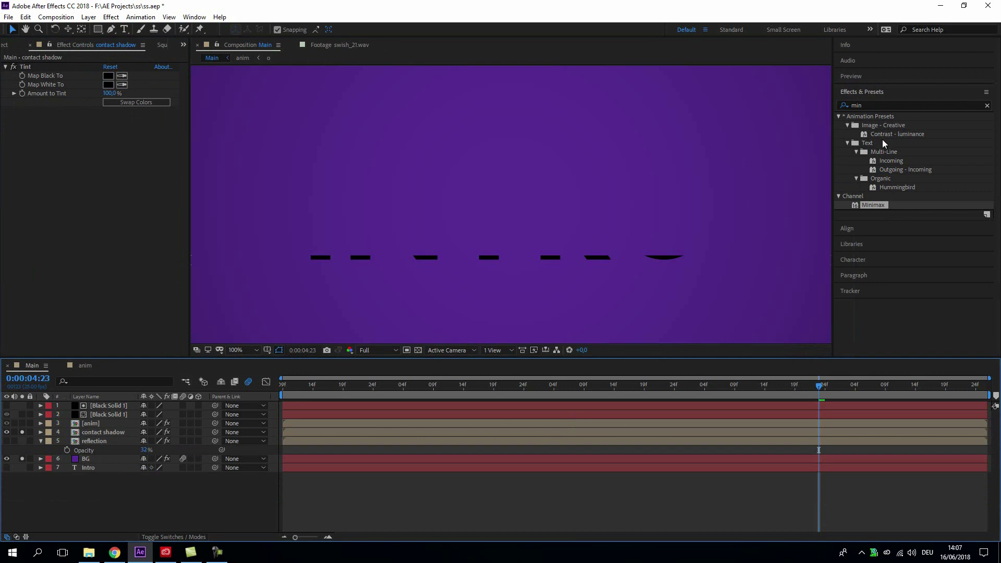
pyautogui.click(879, 104)
pyautogui.write('d')
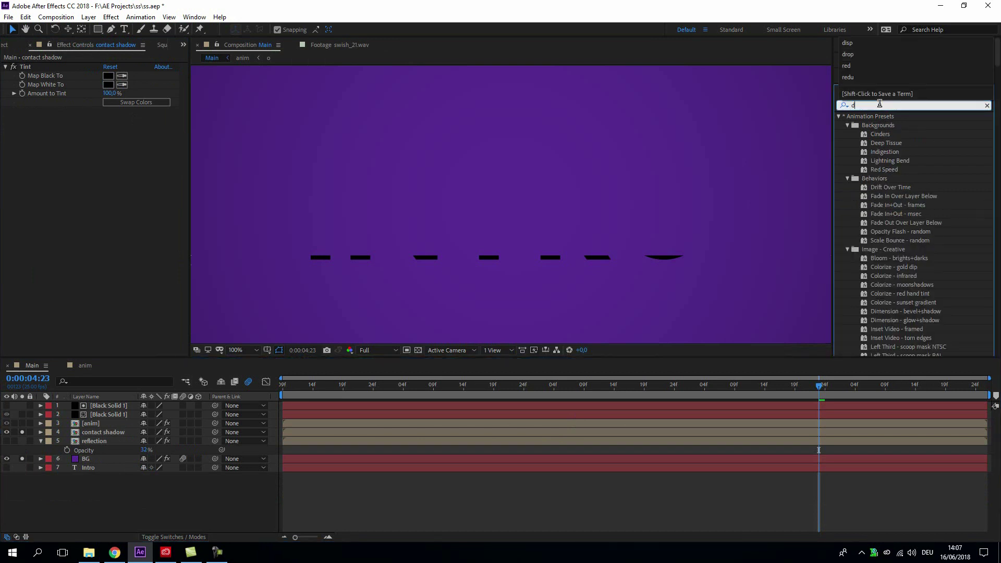
pyautogui.write('ire')
pyautogui.moveTo(891, 125); pyautogui.dragTo(127, 134)
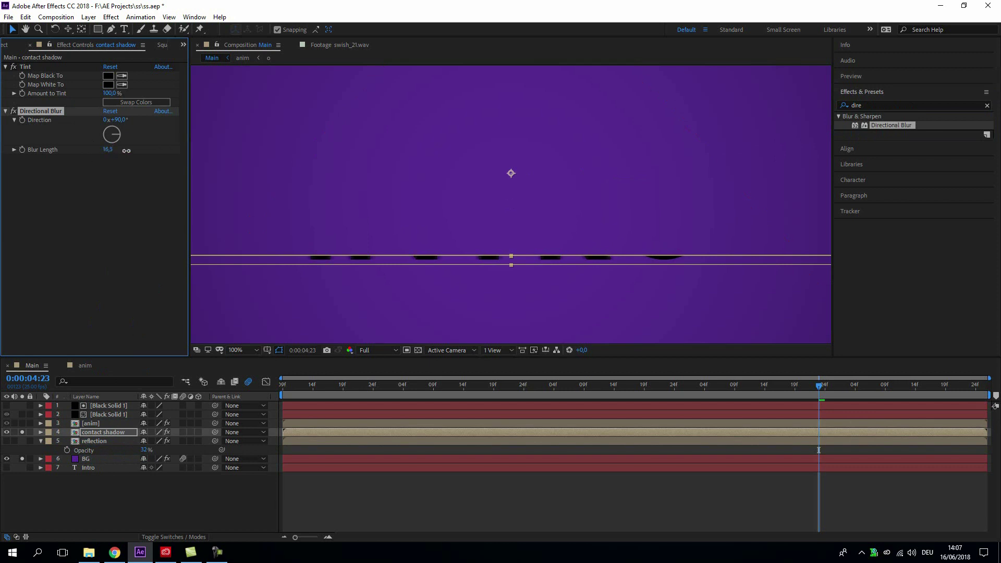
# Step: Add a Gaussian Blur with blurriness 7 above the contact shadow's Directional Blur and turn off the layer solos
pyautogui.click(902, 91)
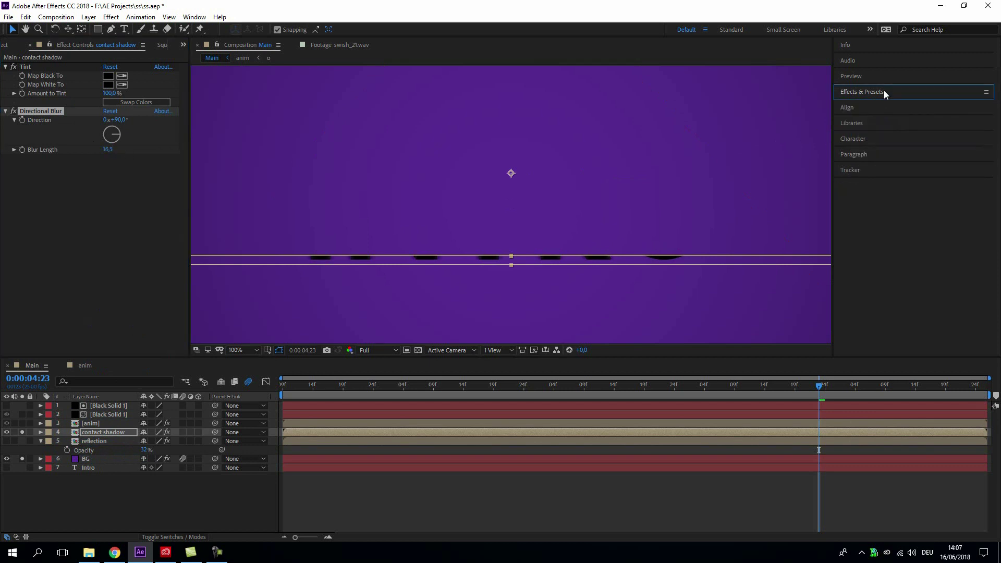
pyautogui.click(889, 105)
pyautogui.doubleClick(889, 106)
pyautogui.write('ga')
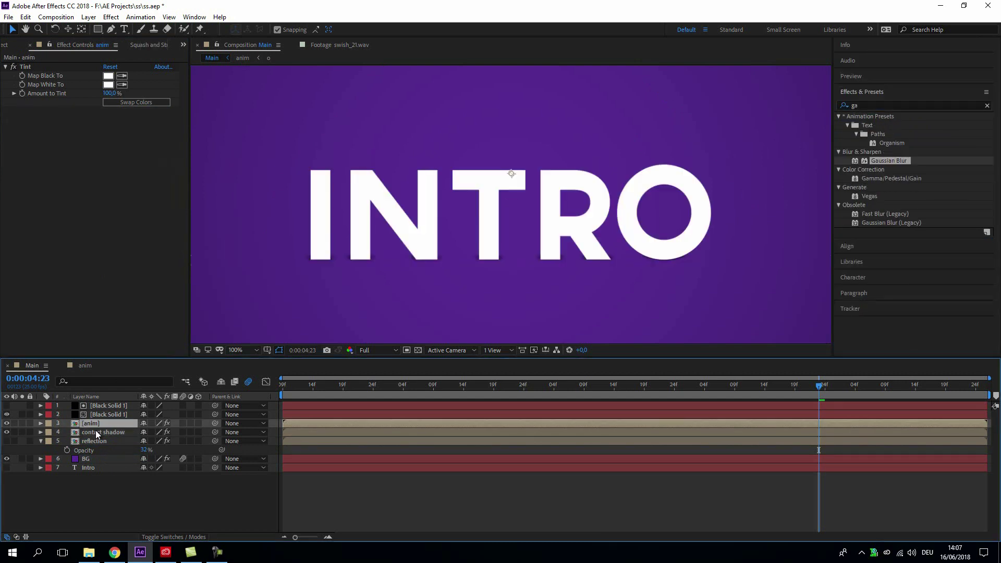
# Step: Nudge the contact shadow layer down below the letters and set its opacity to 44%
pyautogui.click(103, 433)
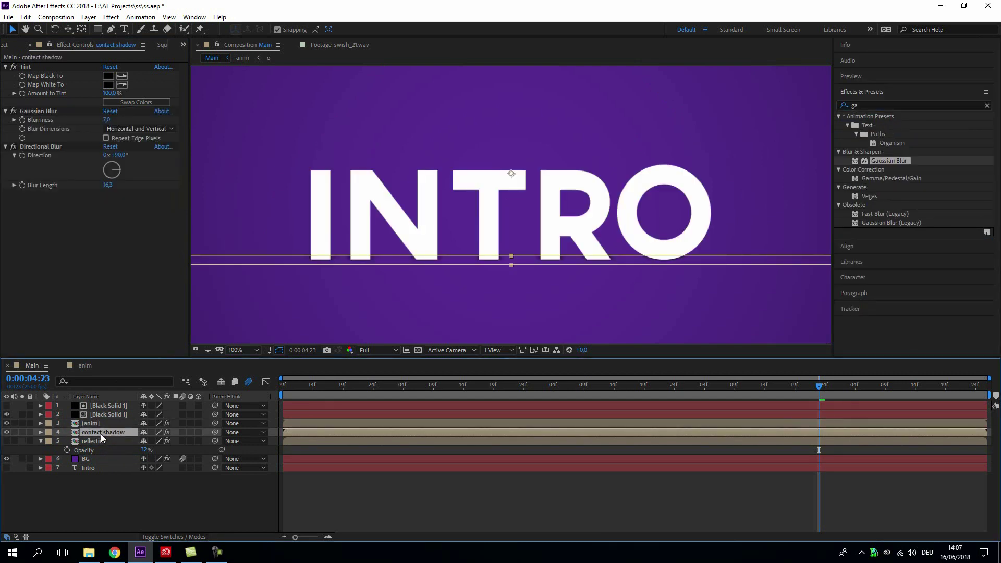
pyautogui.hotkey('shift', 'Down')
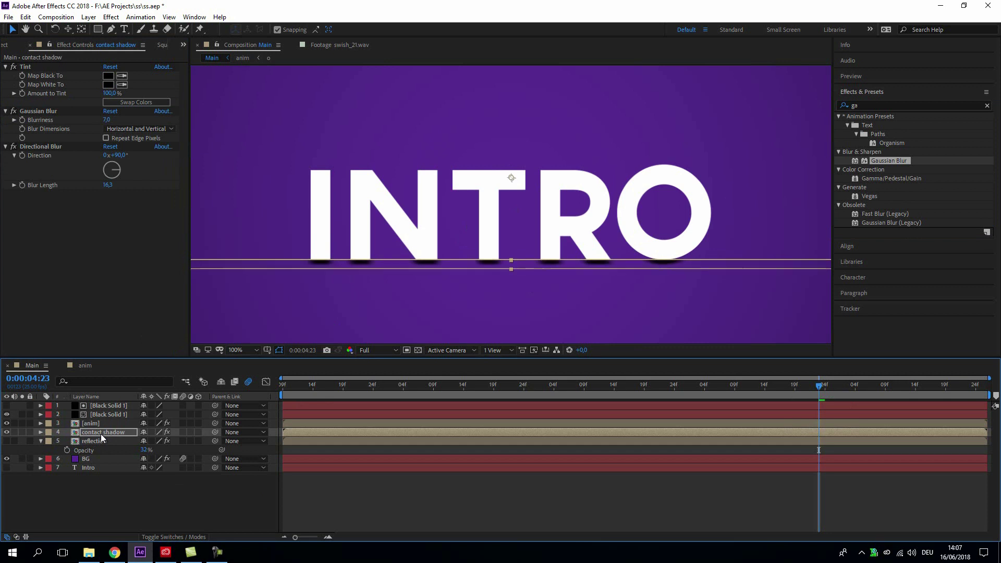
pyautogui.press('t')
pyautogui.click(148, 440)
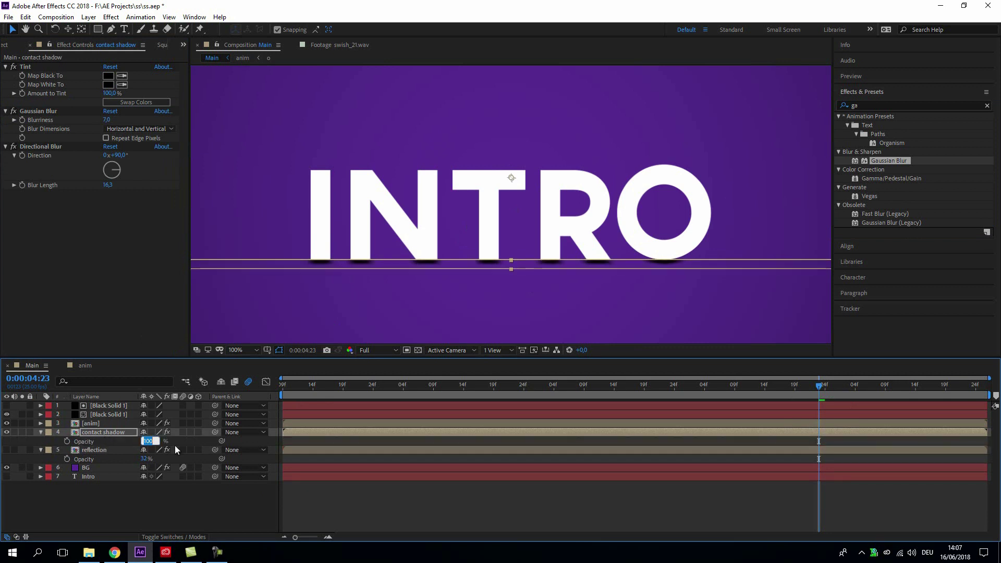
pyautogui.write('44')
pyautogui.click(178, 499)
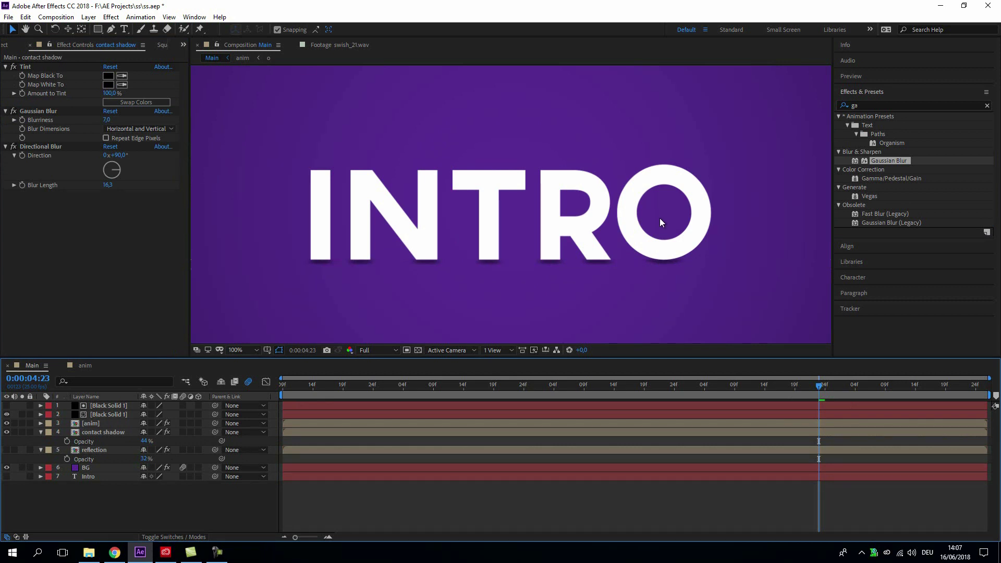
# Step: Show the reflection layer again and move it above the contact shadow layer
pyautogui.click(6, 449)
pyautogui.scroll(2, 673, 271)
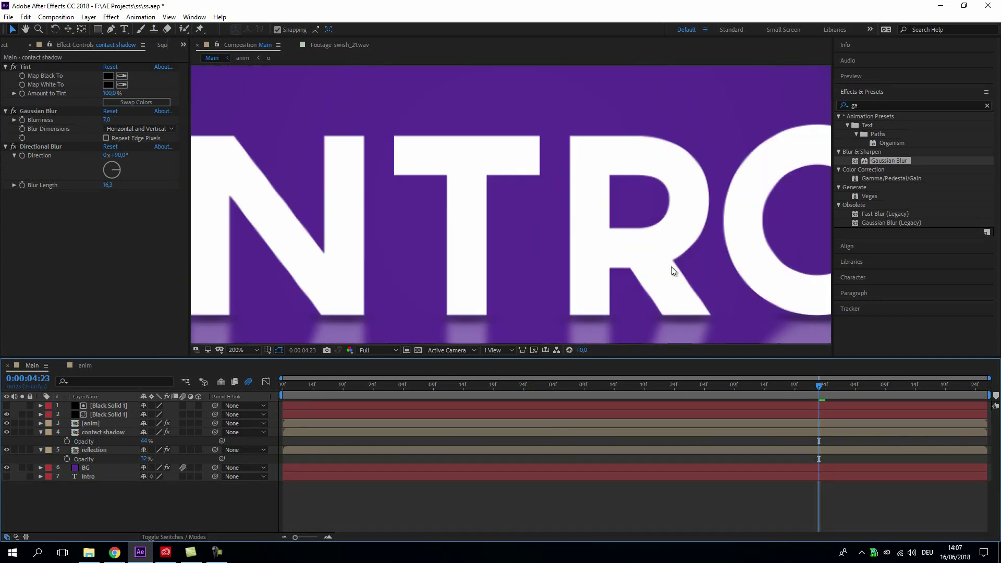
pyautogui.moveTo(96, 451); pyautogui.dragTo(98, 433)
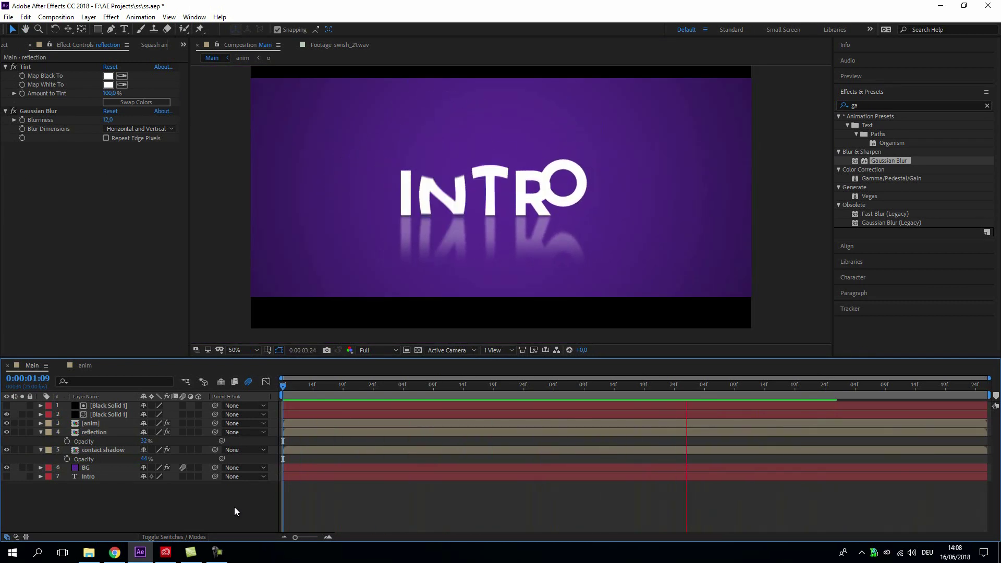
# Step: Scrub the Main composition back to 0:00:03:19 to check the letter O's bounce and reflection
pyautogui.click(830, 386)
pyautogui.moveTo(831, 387); pyautogui.dragTo(644, 443)
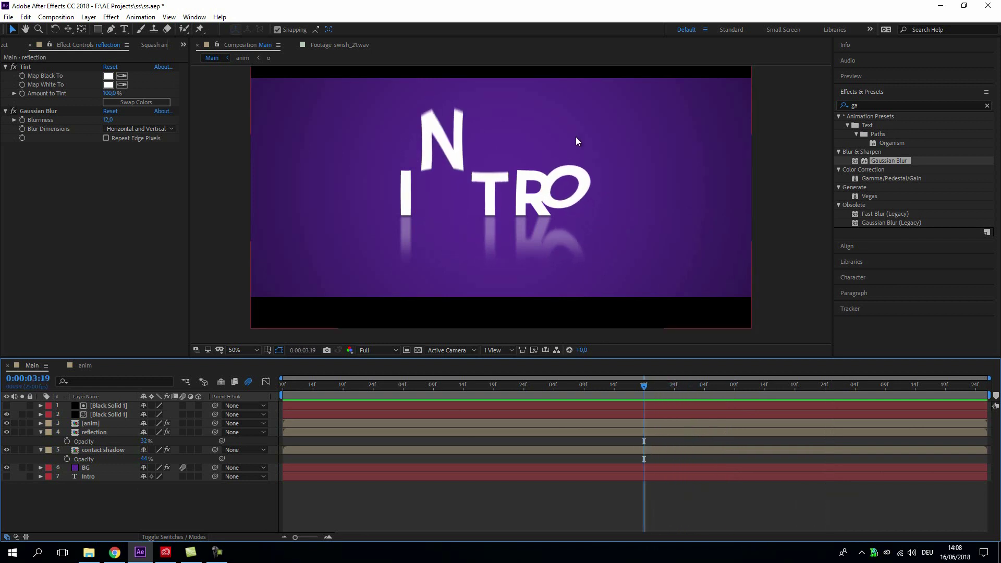
pyautogui.click(144, 476)
# Step: In the anim composition, delete the o layer's Squash & Stretch Bezier Warp keyframes after 0:00:03:21
pyautogui.doubleClick(99, 423)
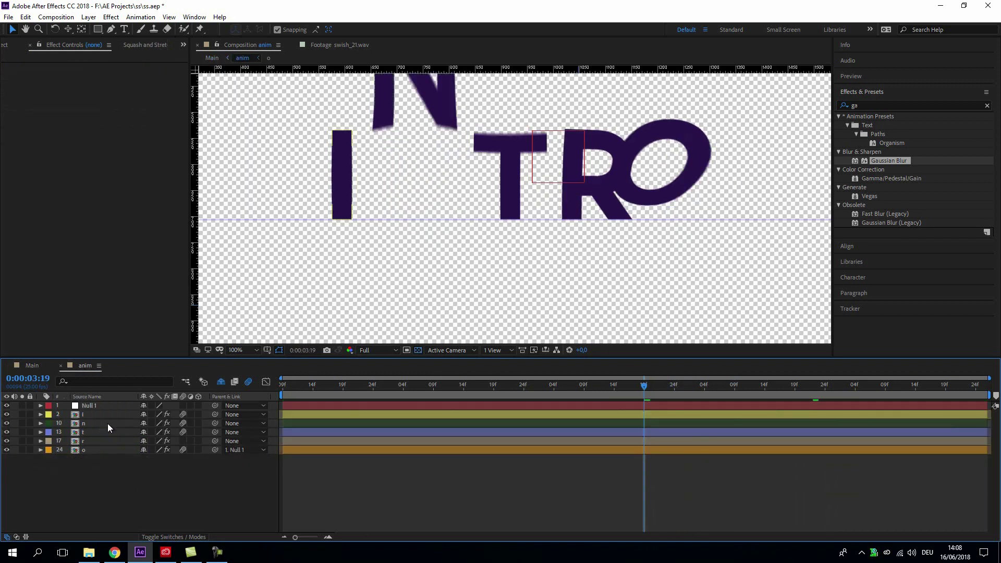
pyautogui.click(87, 450)
pyautogui.press('u')
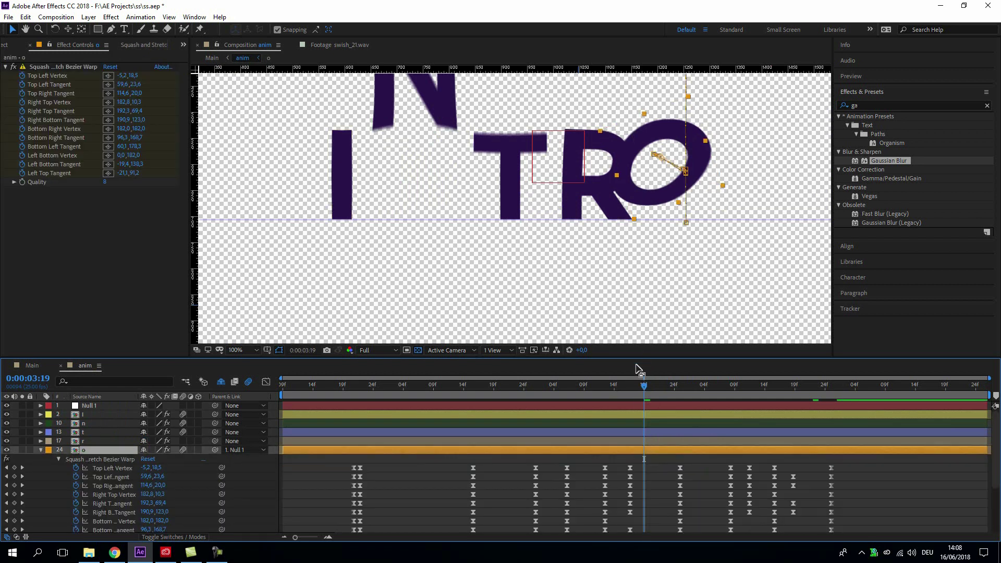
pyautogui.moveTo(636, 357); pyautogui.dragTo(641, 291)
pyautogui.press('pagedown')
pyautogui.press('pagedown')
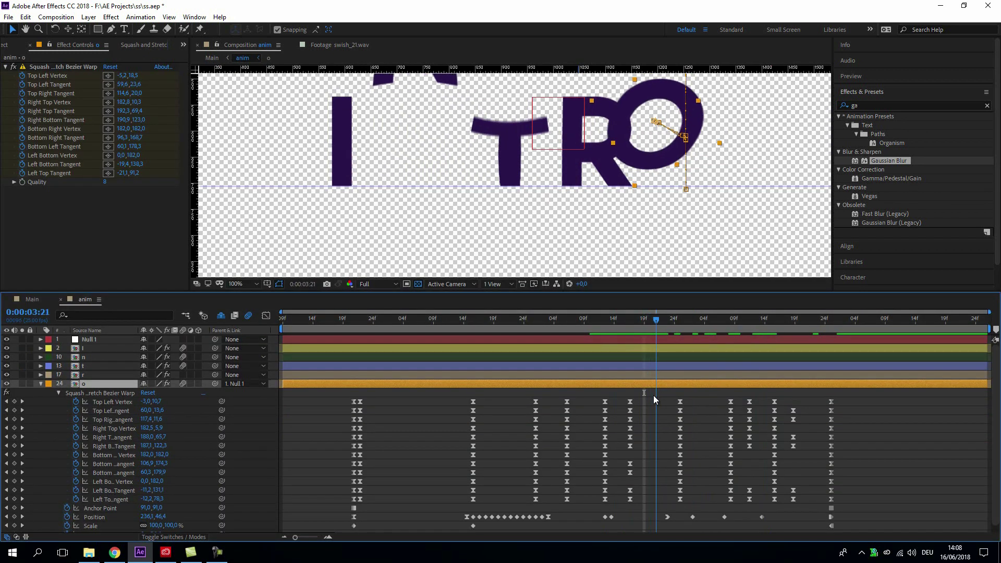
pyautogui.moveTo(668, 396); pyautogui.dragTo(871, 496)
pyautogui.press('Delete')
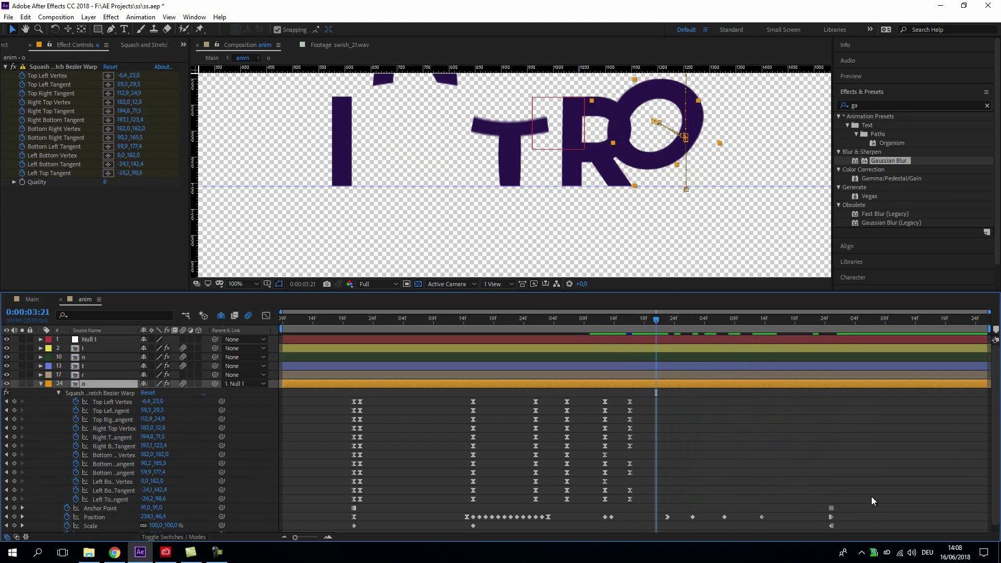
pyautogui.moveTo(655, 323)
pyautogui.mouseDown()
pyautogui.moveTo(603, 326)
pyautogui.moveTo(662, 328)
pyautogui.mouseUp()
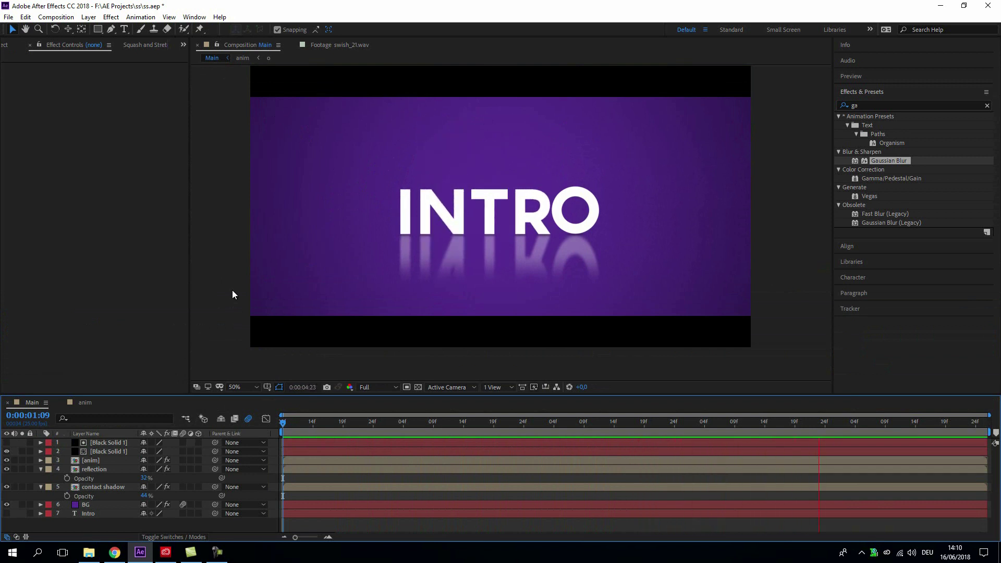
# Step: Stop the Main preview and open the letter o's nested composition from the anim composition
pyautogui.press('space')
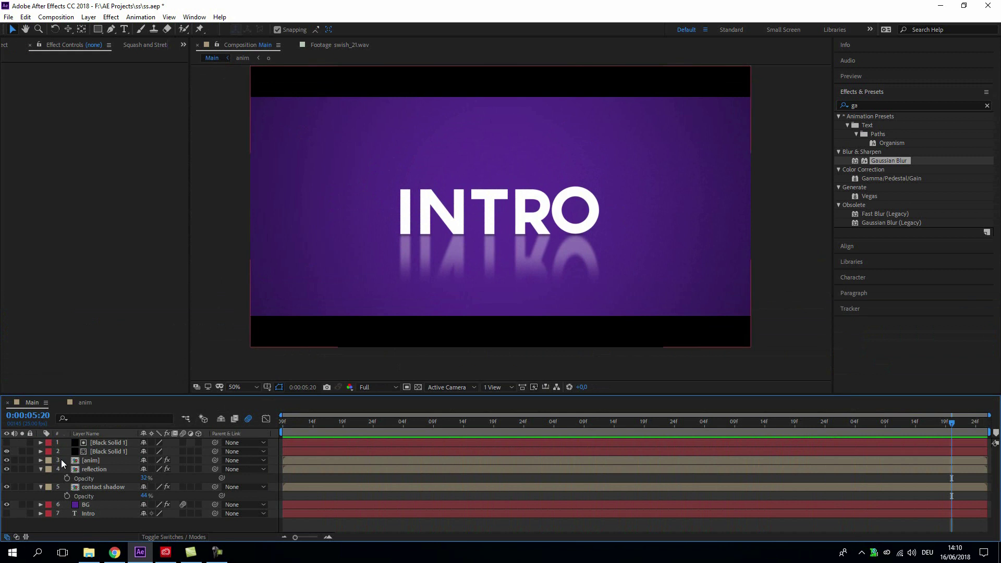
pyautogui.click(85, 504)
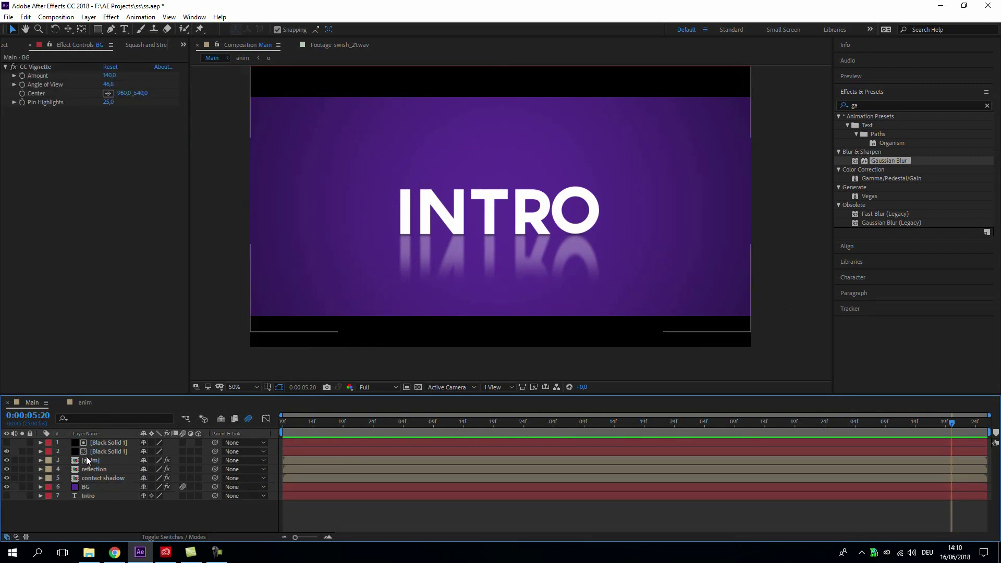
pyautogui.click(88, 402)
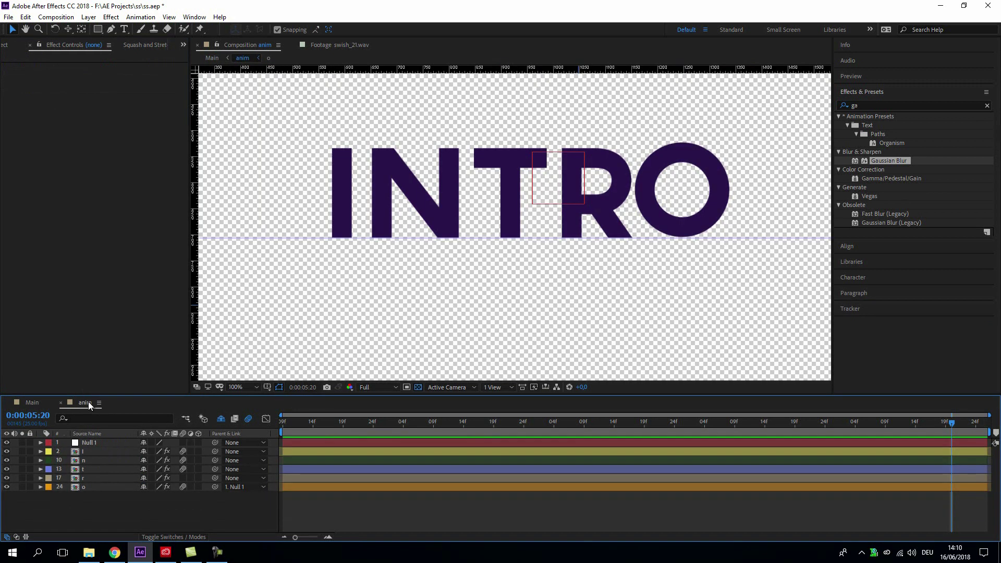
pyautogui.click(92, 489)
pyautogui.click(92, 478)
pyautogui.click(92, 469)
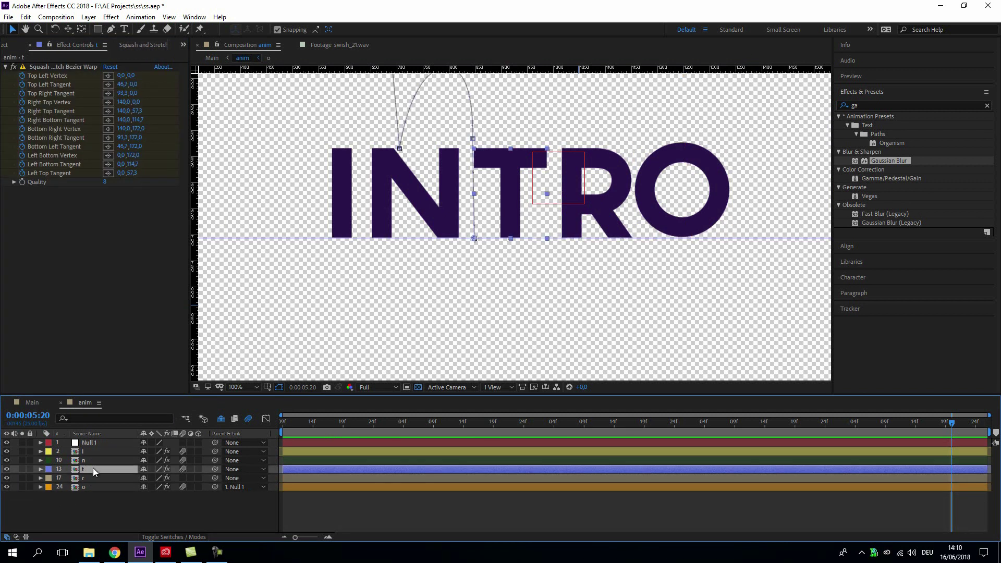
pyautogui.doubleClick(88, 486)
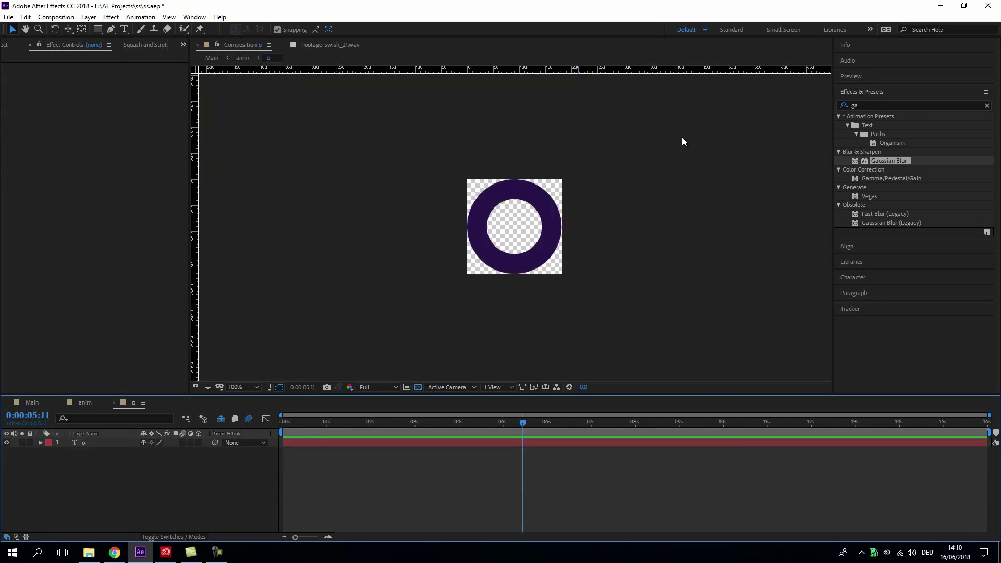
pyautogui.press('.')
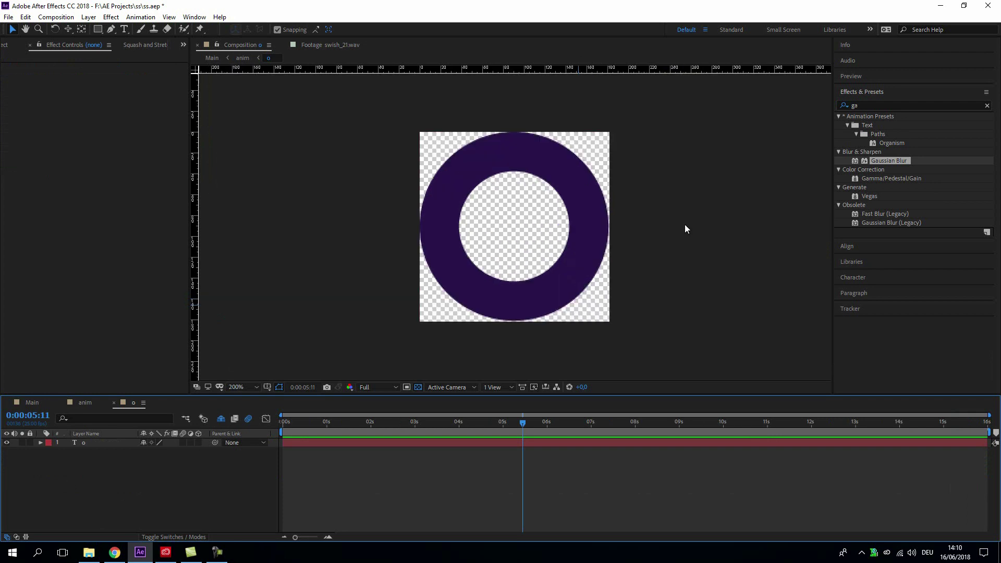
# Step: Import Texture_01.jpg through Texture_04.jpg from the Color textures folder as footage
pyautogui.click(4, 45)
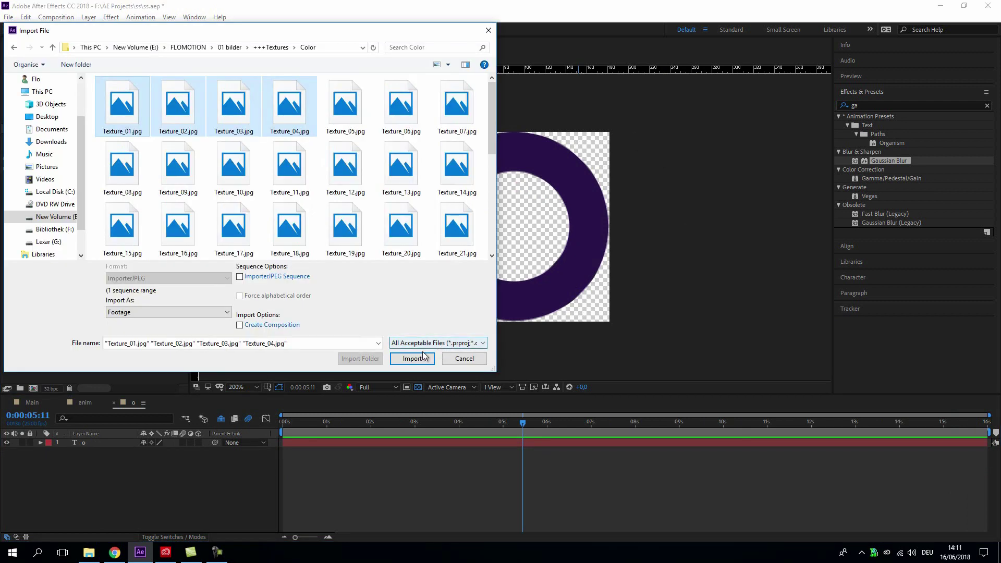
pyautogui.click(423, 359)
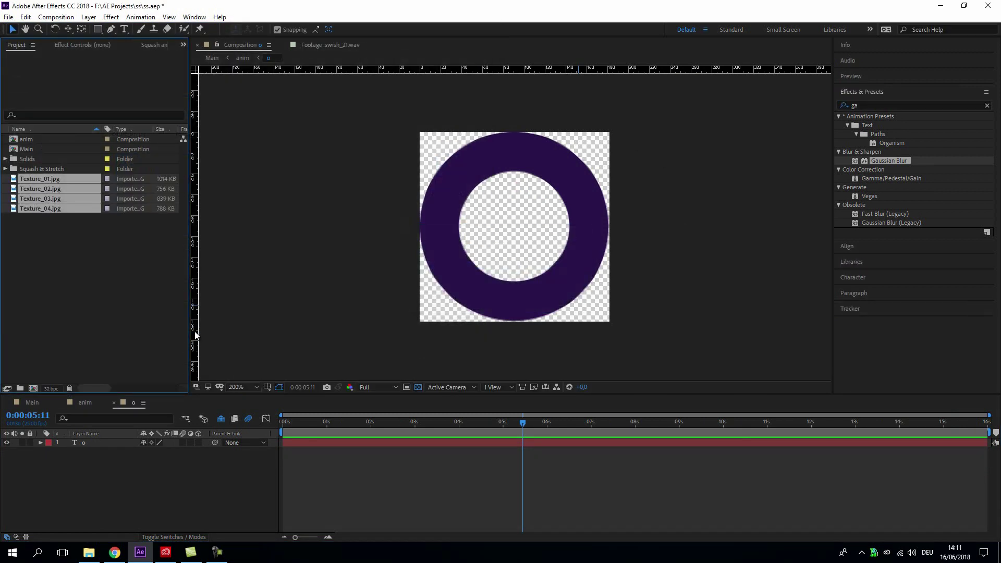
pyautogui.click(113, 277)
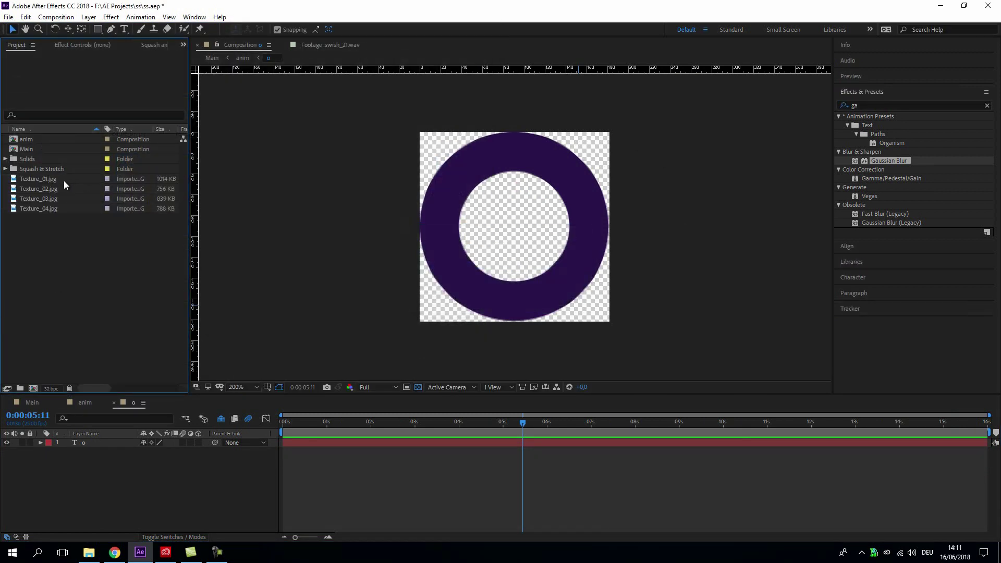
# Step: Look through the imported textures and place Texture_04.jpg beneath the text layer in the o composition
pyautogui.doubleClick(52, 189)
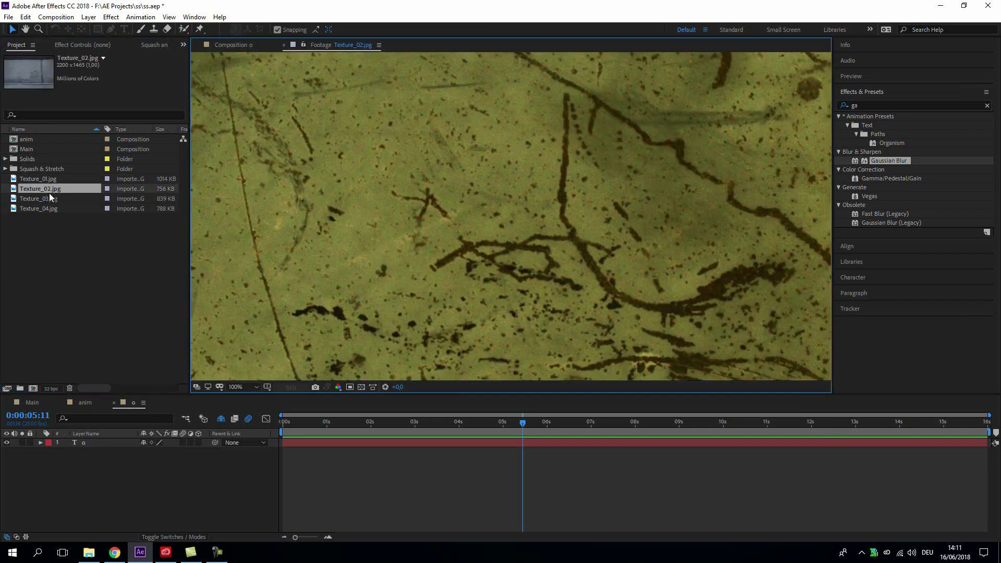
pyautogui.doubleClick(49, 199)
pyautogui.doubleClick(47, 207)
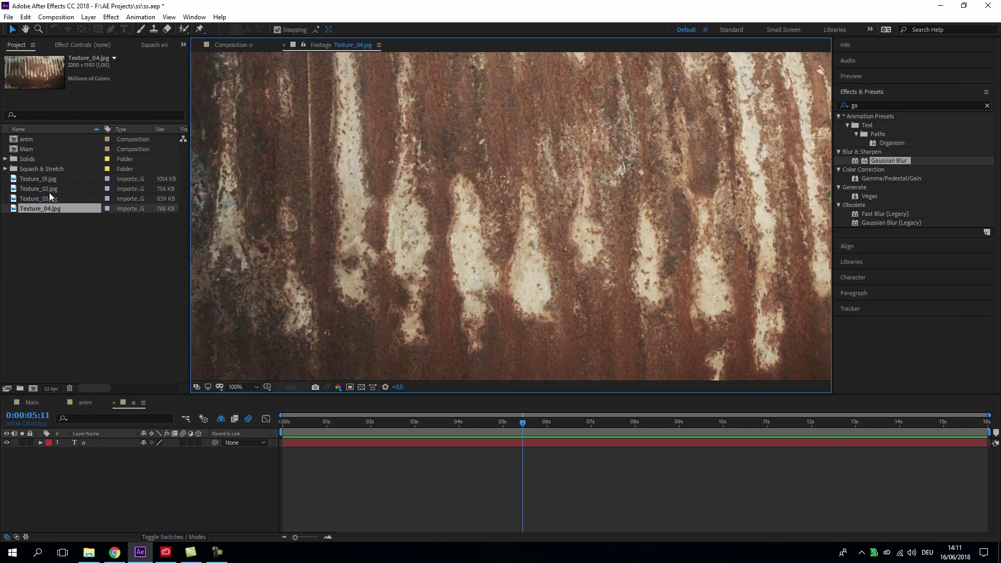
pyautogui.scroll(-1, 518, 197)
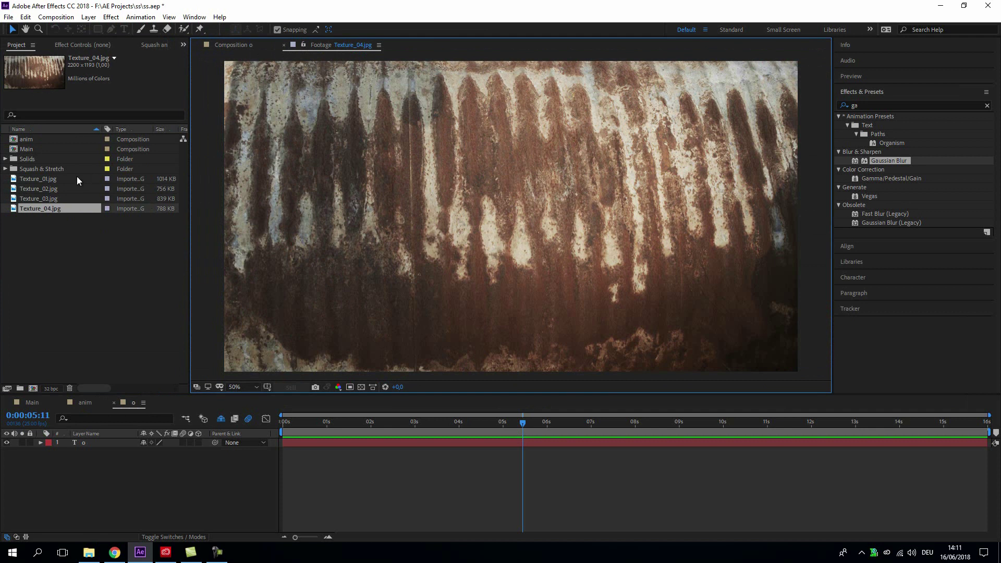
pyautogui.moveTo(48, 207); pyautogui.dragTo(136, 468)
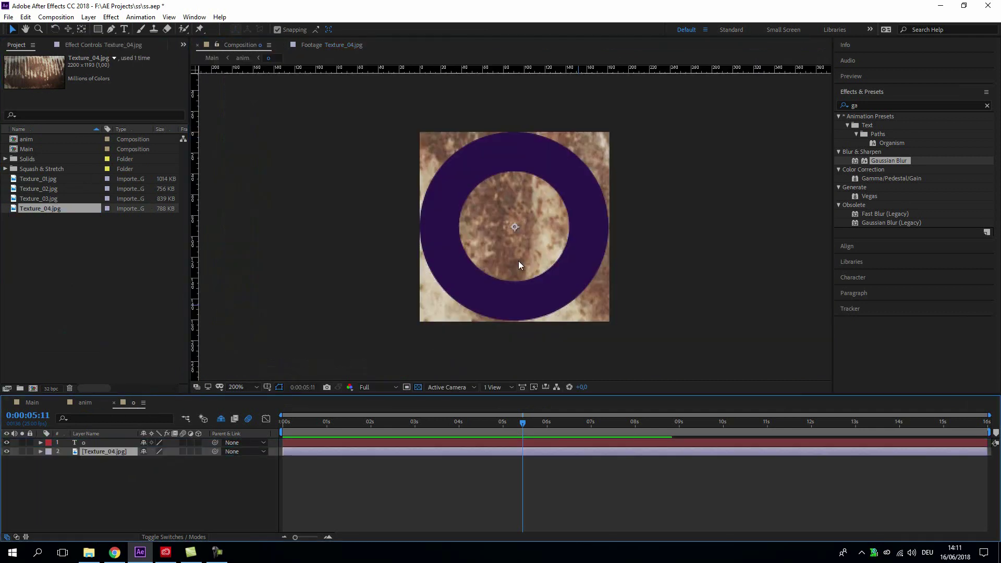
# Step: Apply the Alpha Matte "o" track matte to the Texture_04.jpg layer in the o composition
pyautogui.click(173, 534)
pyautogui.click(203, 451)
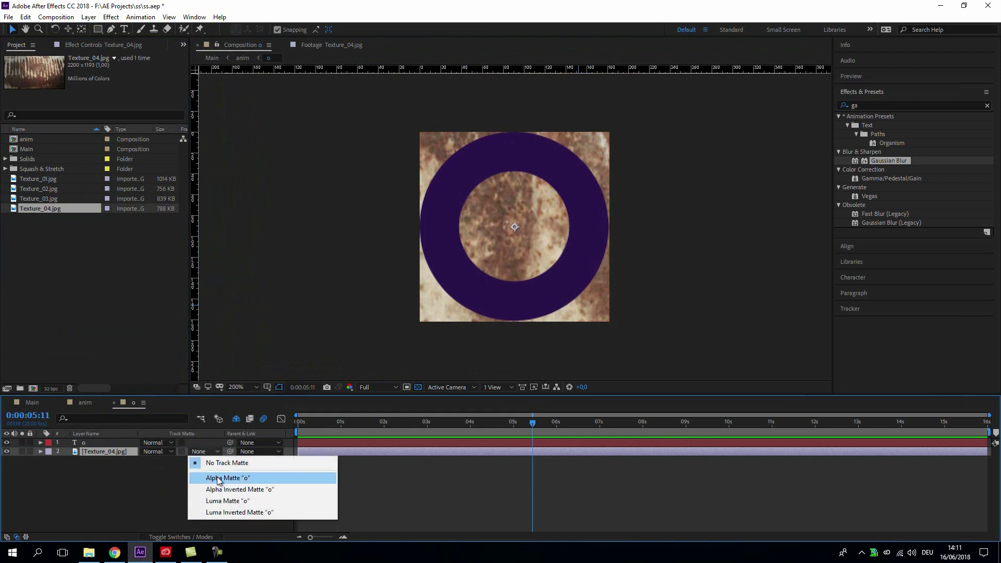
pyautogui.click(214, 474)
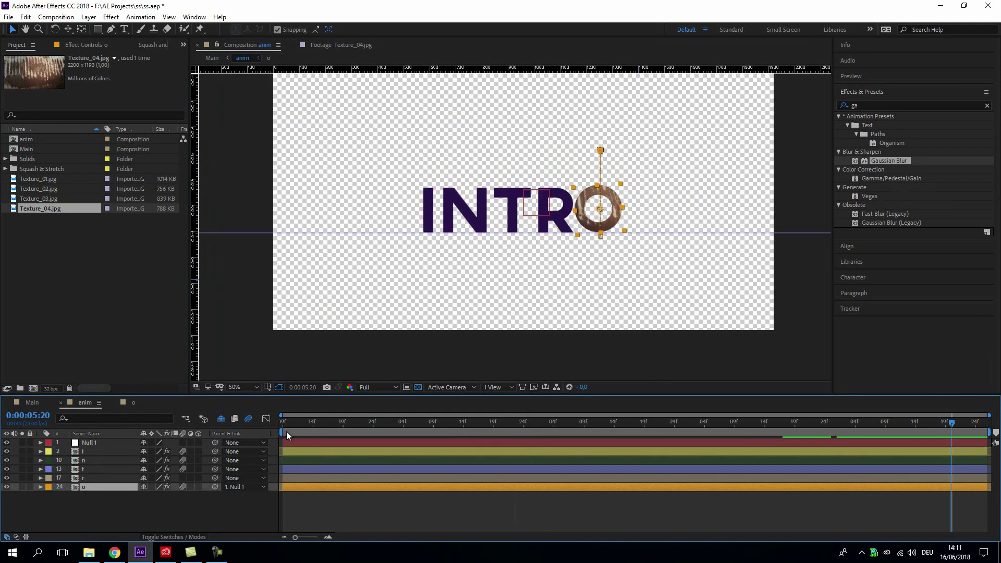
# Step: Preview the anim composition from its start to check the textured letter O in motion
pyautogui.moveTo(286, 431); pyautogui.dragTo(278, 427)
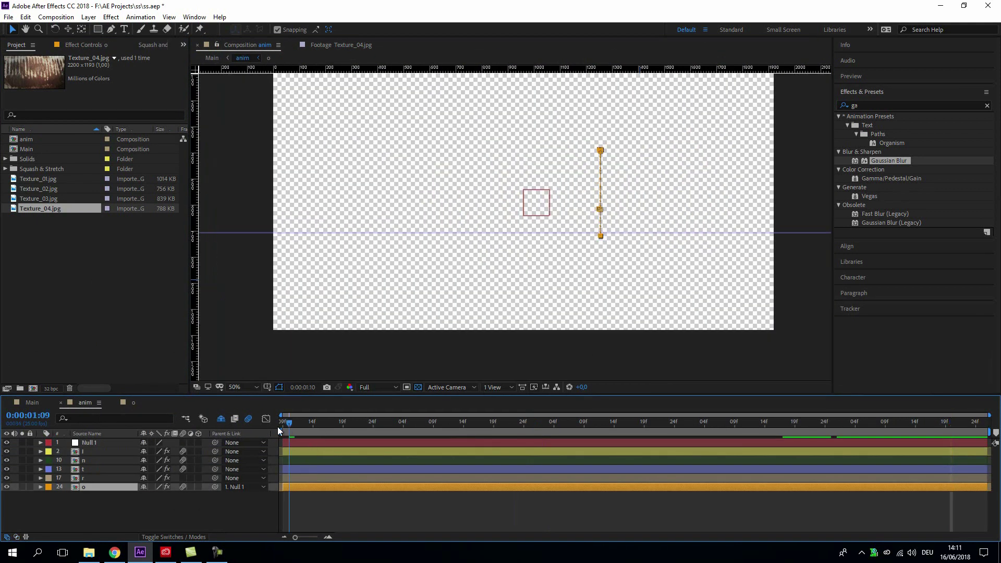
pyautogui.click(222, 508)
pyautogui.press('space')
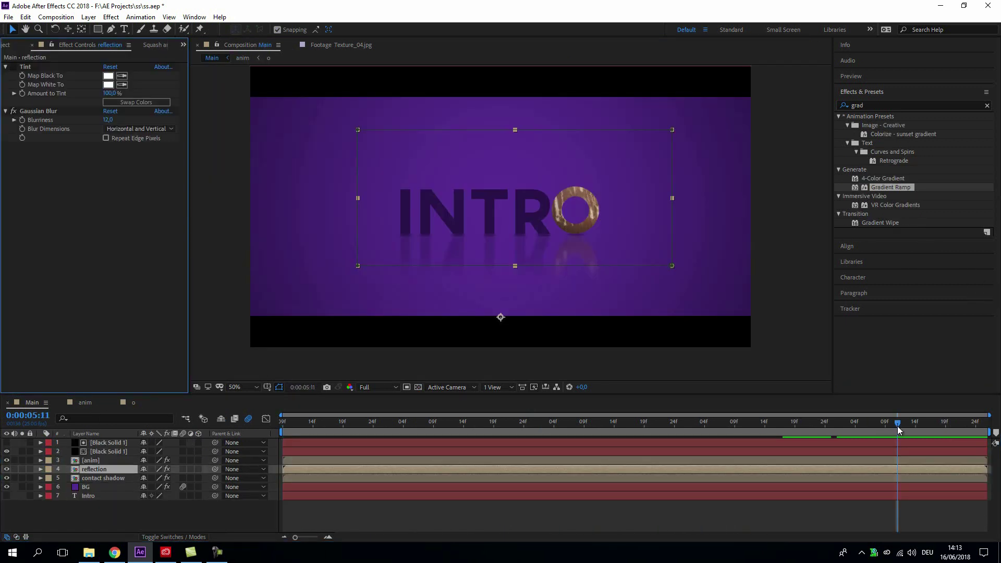
# Step: Compare the Main composition's reflection layer with its Tint effect on and off while the O is textured
pyautogui.moveTo(896, 426); pyautogui.dragTo(836, 434)
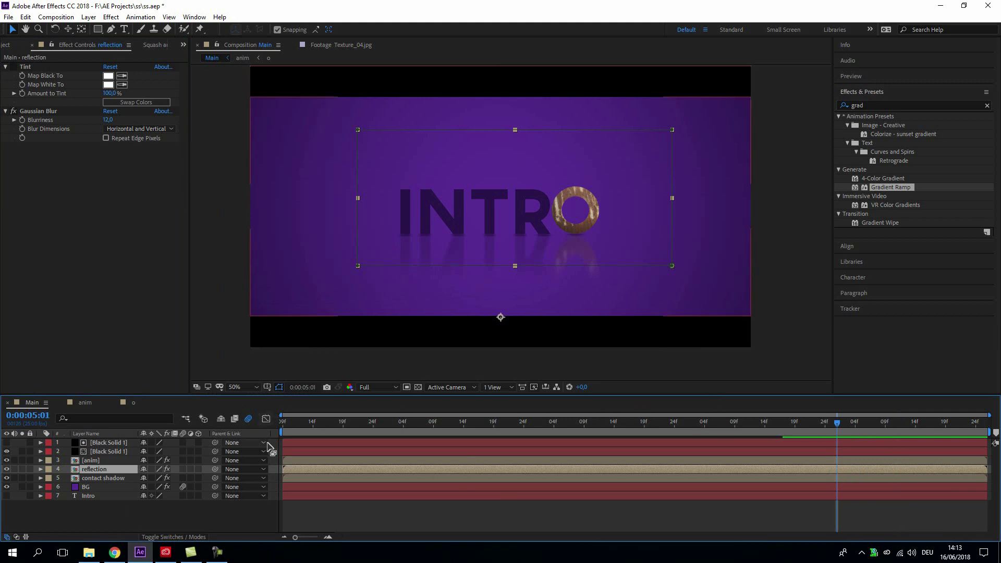
pyautogui.click(6, 451)
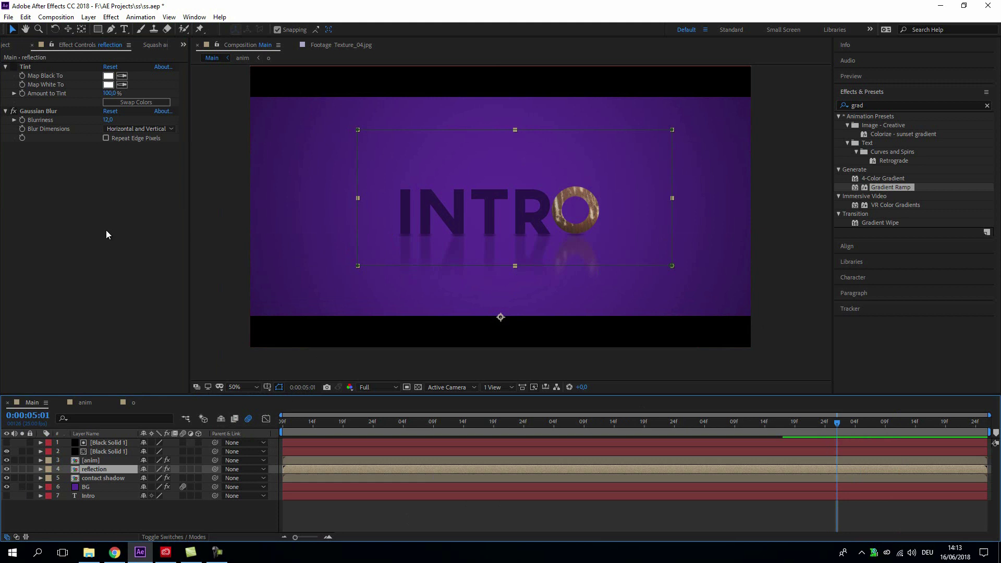
pyautogui.click(14, 66)
pyautogui.click(14, 66)
pyautogui.click(14, 67)
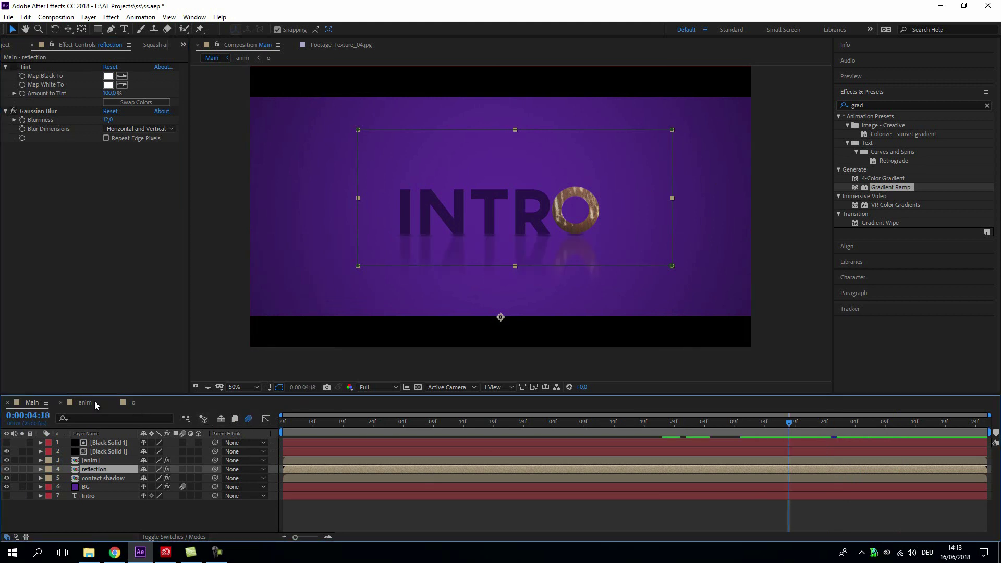
# Step: Place Texture_01.jpg beneath the text in the letter i composition, matte it with the letter's alpha, and adjust its fit
pyautogui.click(94, 401)
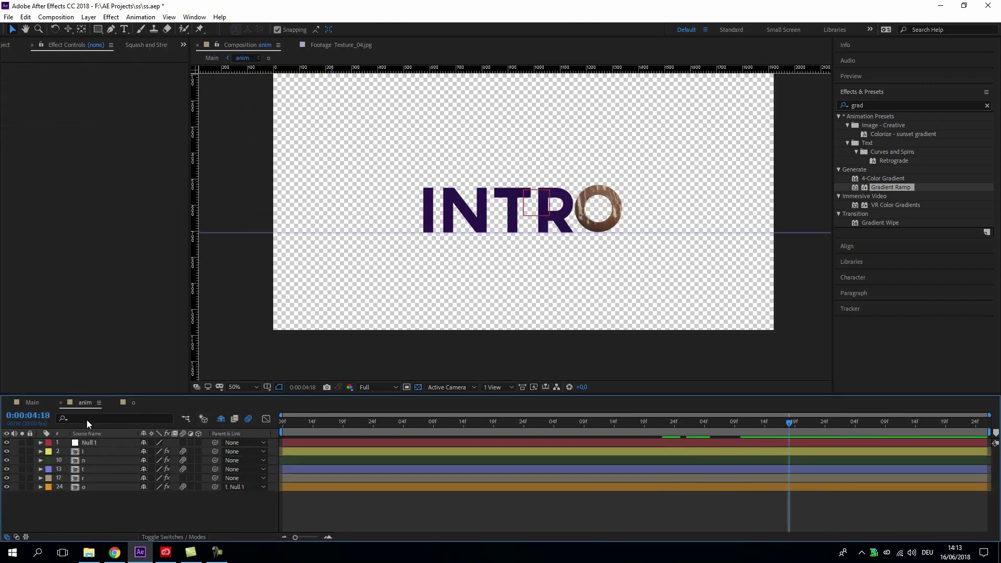
pyautogui.doubleClick(83, 460)
pyautogui.moveTo(39, 181); pyautogui.dragTo(145, 471)
pyautogui.click(202, 451)
pyautogui.click(219, 472)
pyautogui.scroll(-3, 481, 233)
pyautogui.moveTo(586, 180); pyautogui.dragTo(550, 223)
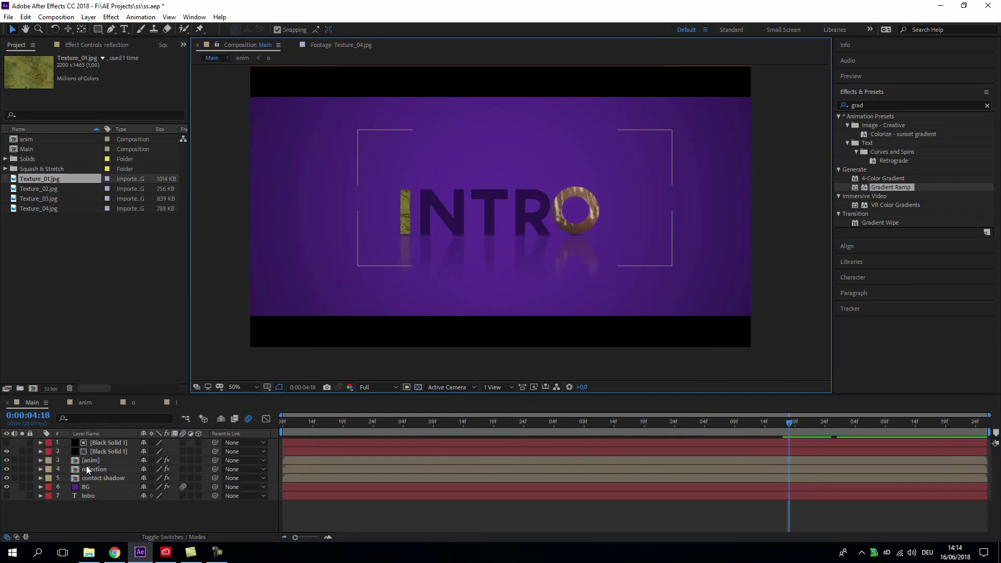
# Step: Apply the Bevel Alpha effect to the anim layer in the Main composition
pyautogui.click(95, 460)
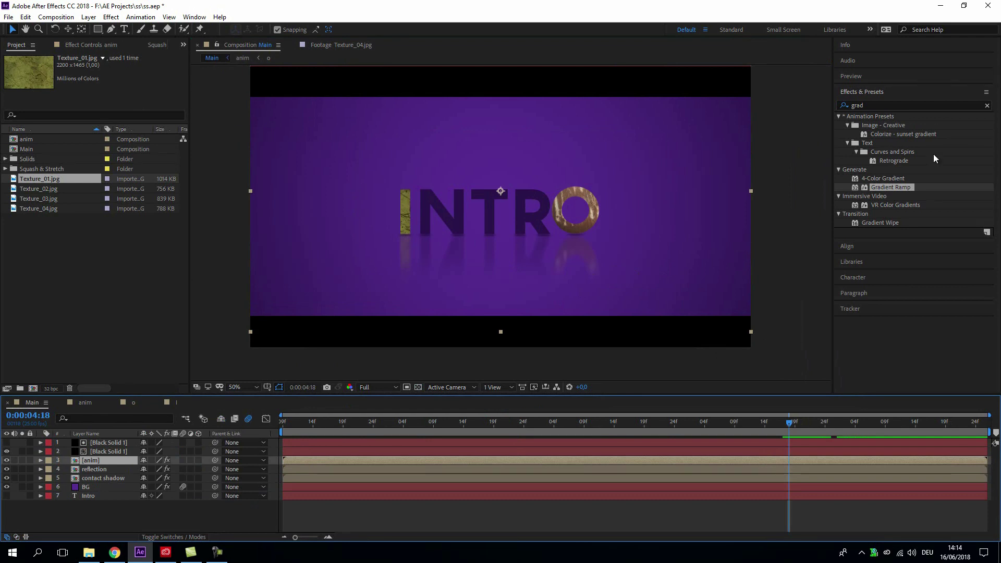
pyautogui.click(874, 104)
pyautogui.write('bev')
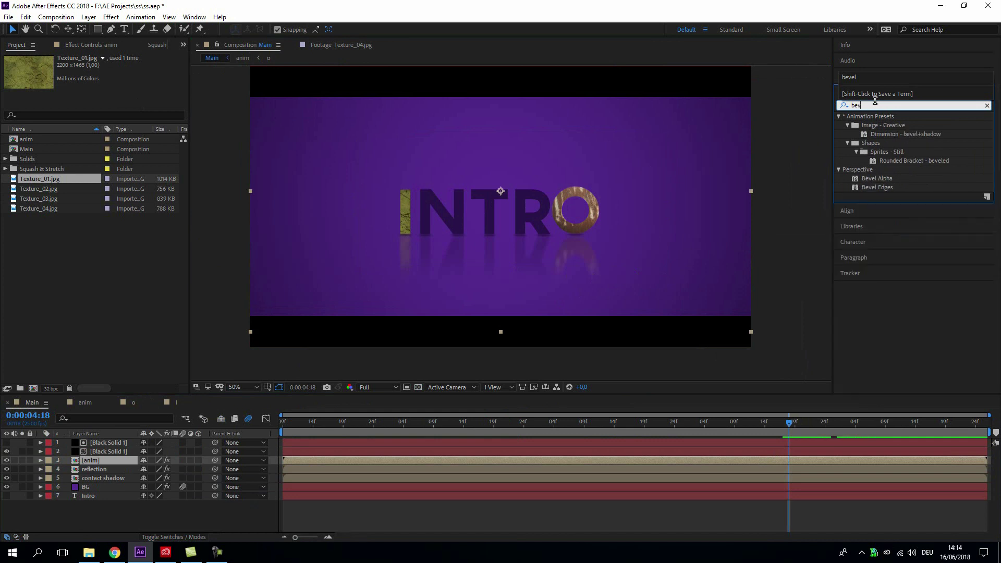
pyautogui.moveTo(876, 178); pyautogui.dragTo(123, 458)
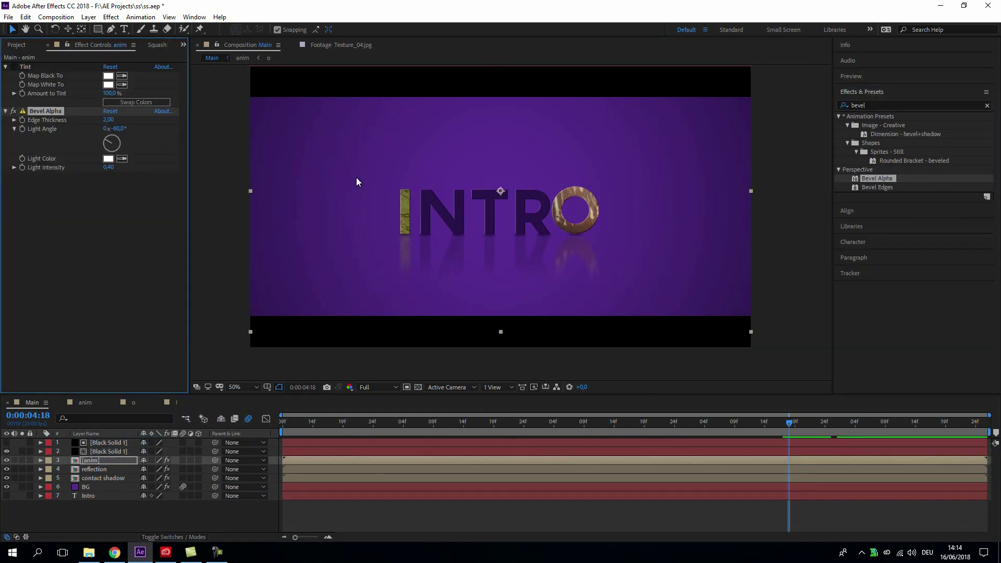
# Step: Set the anim layer's Bevel Alpha to edge thickness 3, light angle -55° and light intensity 0.45
pyautogui.press('.')
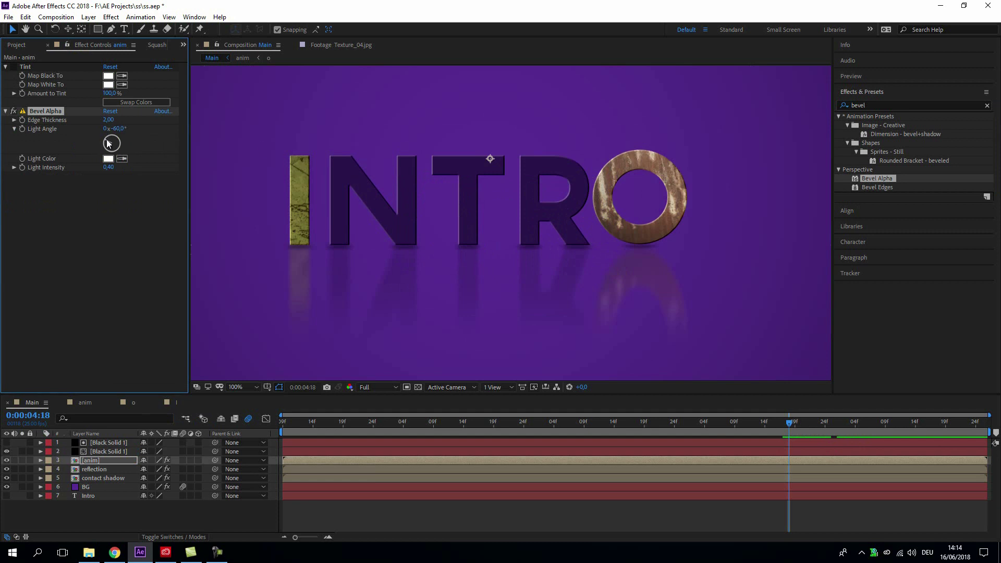
pyautogui.moveTo(107, 139); pyautogui.dragTo(108, 141)
pyautogui.moveTo(114, 122); pyautogui.dragTo(117, 125)
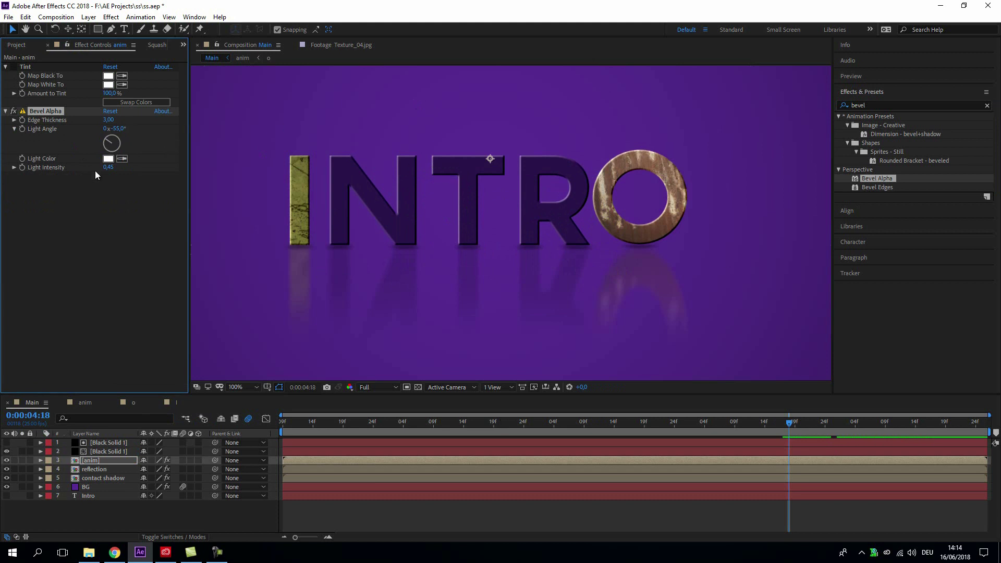
# Step: Set the Bevel Alpha light color to teal 6BC3CB and compare the title with and without the bevel
pyautogui.click(108, 160)
pyautogui.moveTo(755, 286)
pyautogui.mouseDown()
pyautogui.moveTo(745, 298)
pyautogui.moveTo(745, 272)
pyautogui.moveTo(746, 283)
pyautogui.moveTo(733, 261)
pyautogui.moveTo(729, 275)
pyautogui.moveTo(708, 264)
pyautogui.moveTo(710, 234)
pyautogui.moveTo(713, 256)
pyautogui.moveTo(665, 241)
pyautogui.moveTo(632, 248)
pyautogui.moveTo(645, 226)
pyautogui.moveTo(647, 236)
pyautogui.moveTo(664, 237)
pyautogui.mouseUp()
pyautogui.click(732, 276)
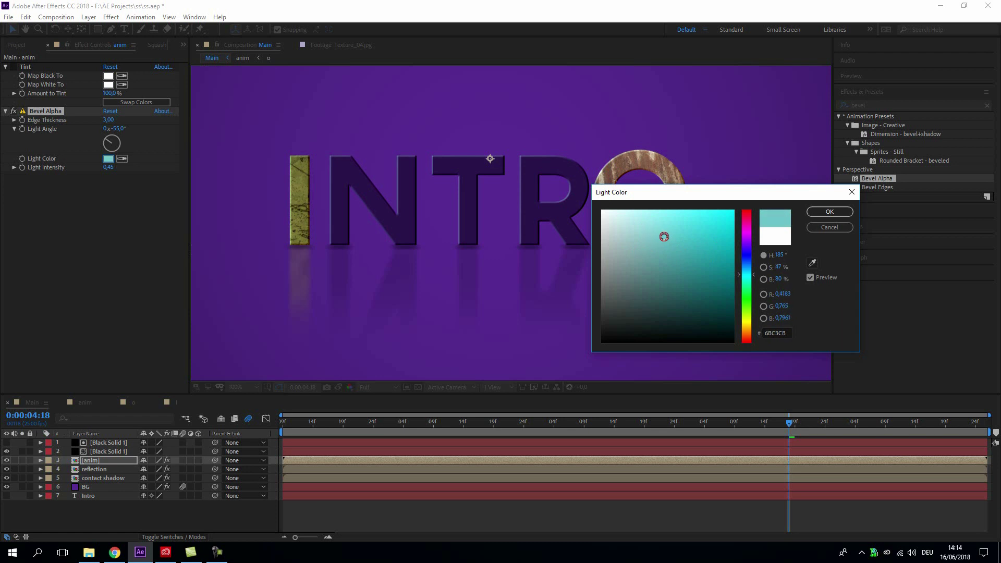
pyautogui.click(829, 214)
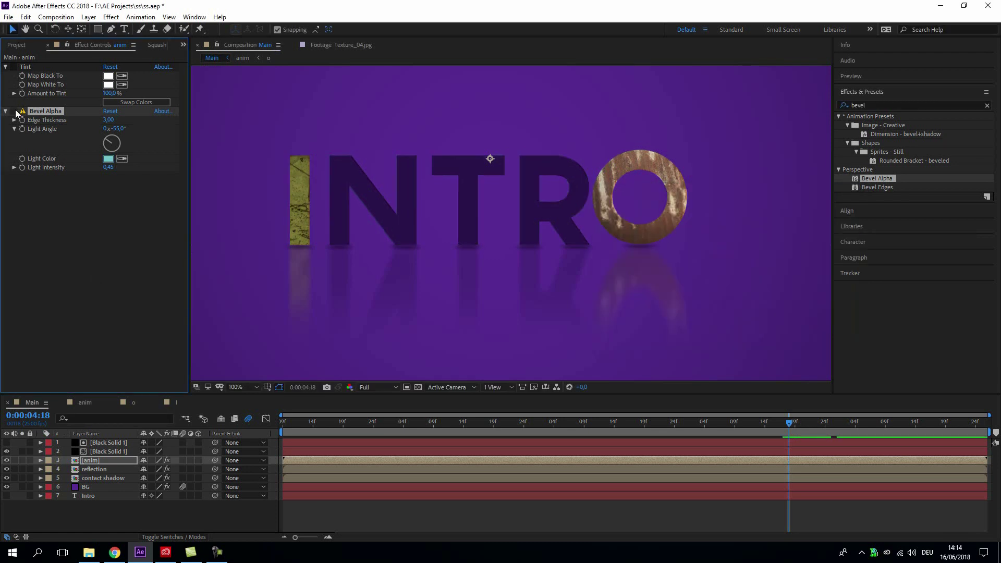
pyautogui.click(14, 111)
# Step: Preview the beveled title in the Main composition and inspect the letters and contact shadow up close
pyautogui.click(111, 478)
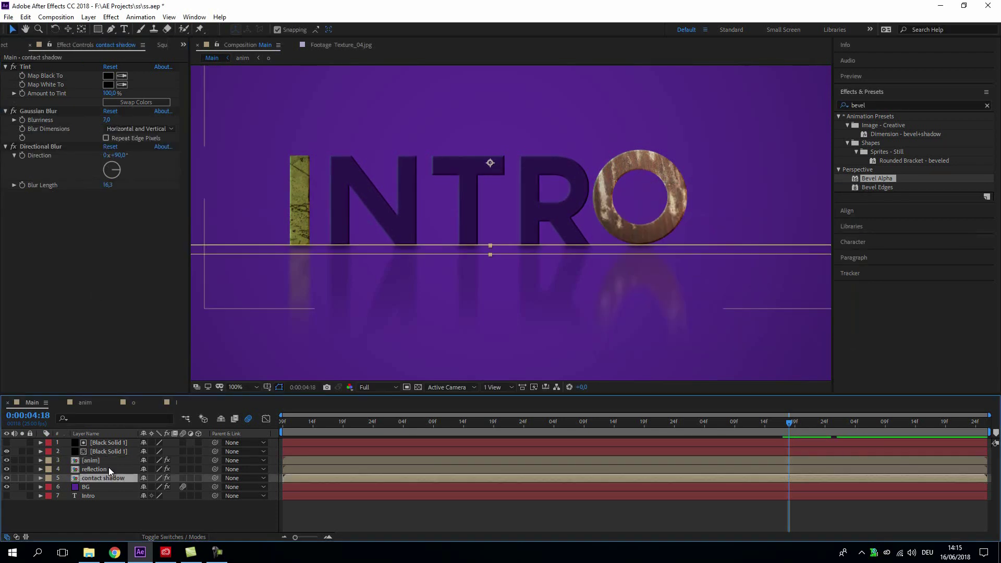
pyautogui.click(594, 293)
pyautogui.scroll(-1, 594, 293)
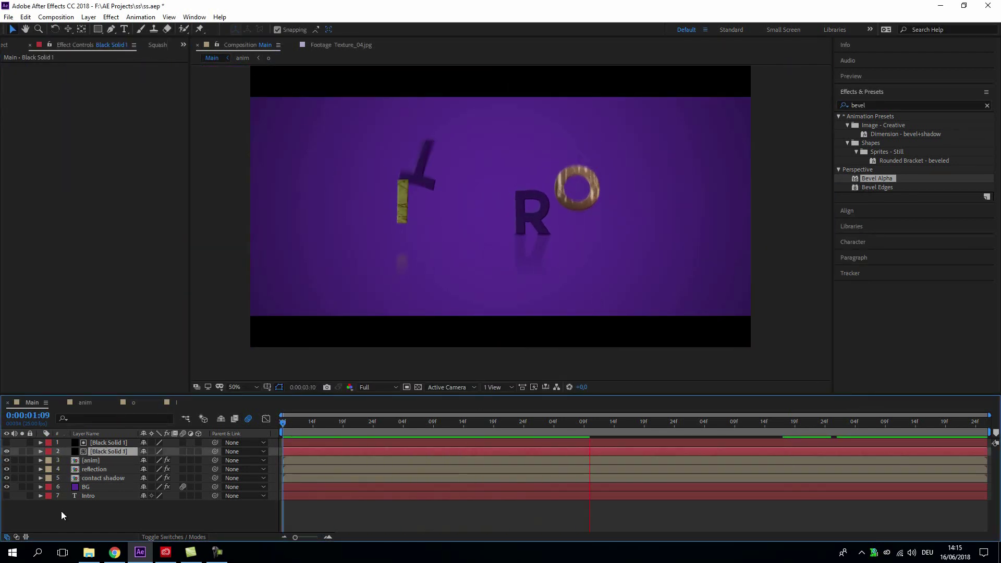
pyautogui.scroll(1, 691, 253)
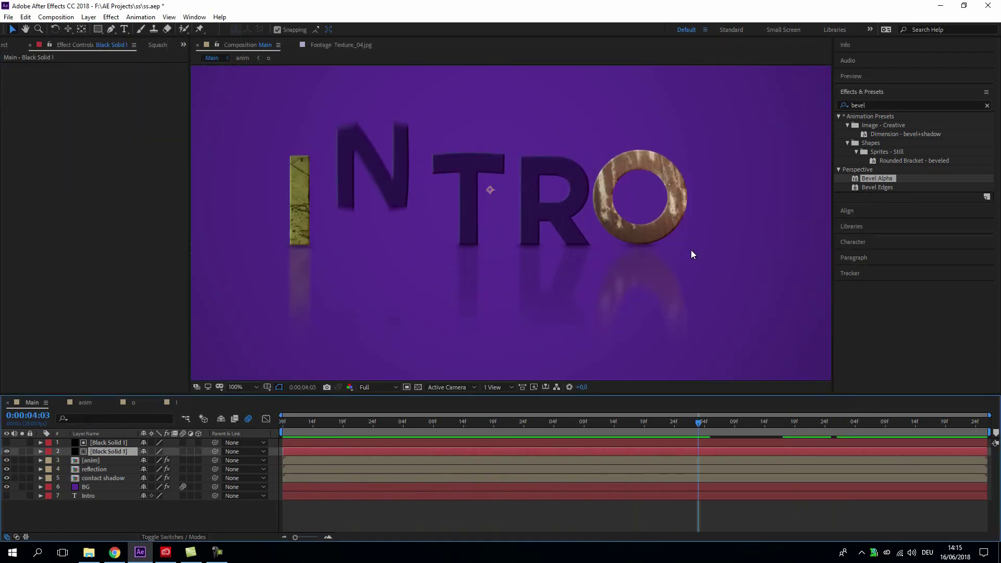
pyautogui.moveTo(700, 428); pyautogui.dragTo(724, 432)
# Step: Texture the letter N with Texture_02.jpg and the letter T with the second Texture_04.jpg in their nested compositions
pyautogui.click(93, 469)
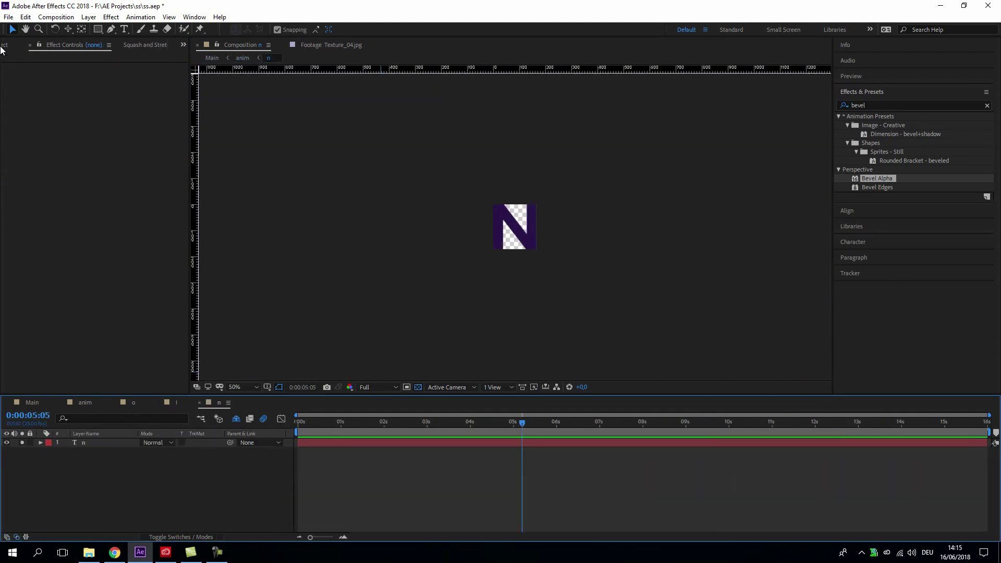
pyautogui.moveTo(40, 189); pyautogui.dragTo(219, 458)
pyautogui.click(85, 402)
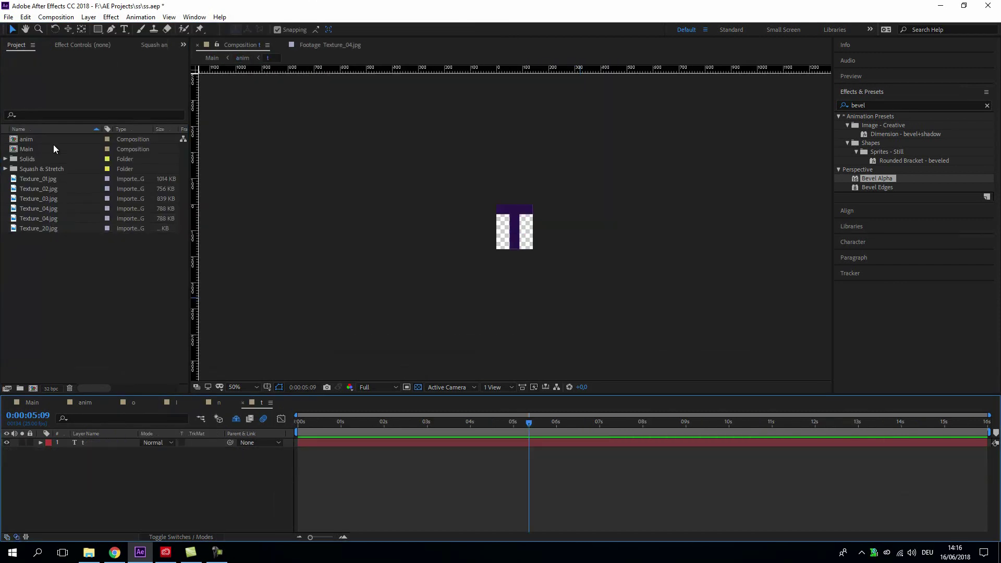
pyautogui.moveTo(40, 218); pyautogui.dragTo(501, 208)
pyautogui.moveTo(655, 148); pyautogui.dragTo(589, 225)
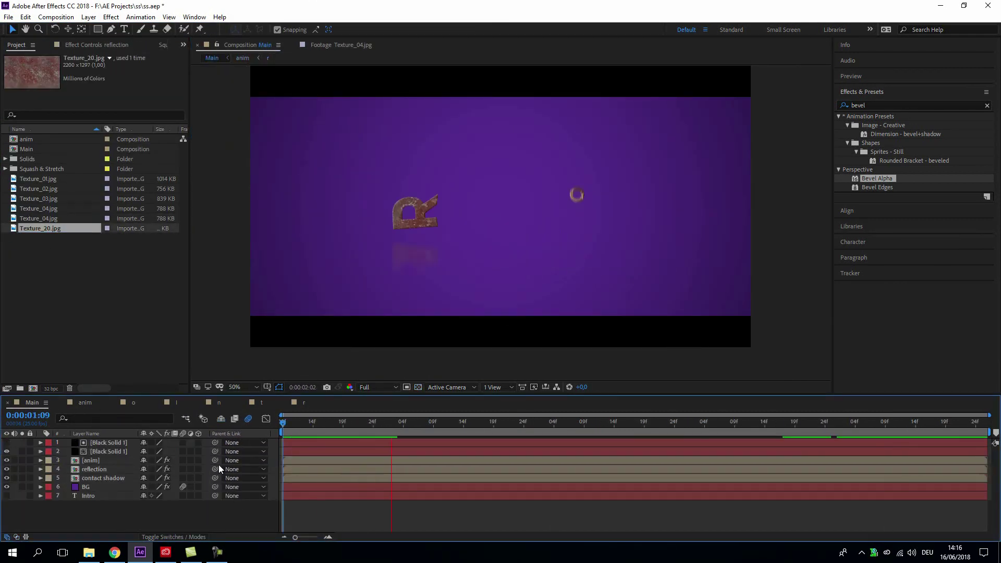
# Step: Stop the Main preview and scrub through the animation to check all the textured letters
pyautogui.press('space')
pyautogui.moveTo(547, 423); pyautogui.dragTo(714, 449)
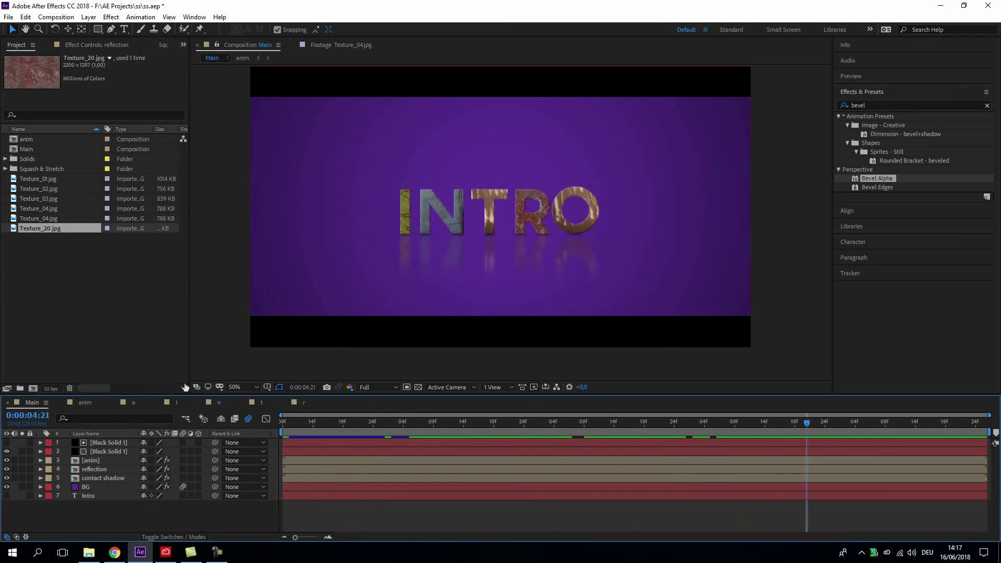
pyautogui.doubleClick(102, 461)
pyautogui.click(23, 399)
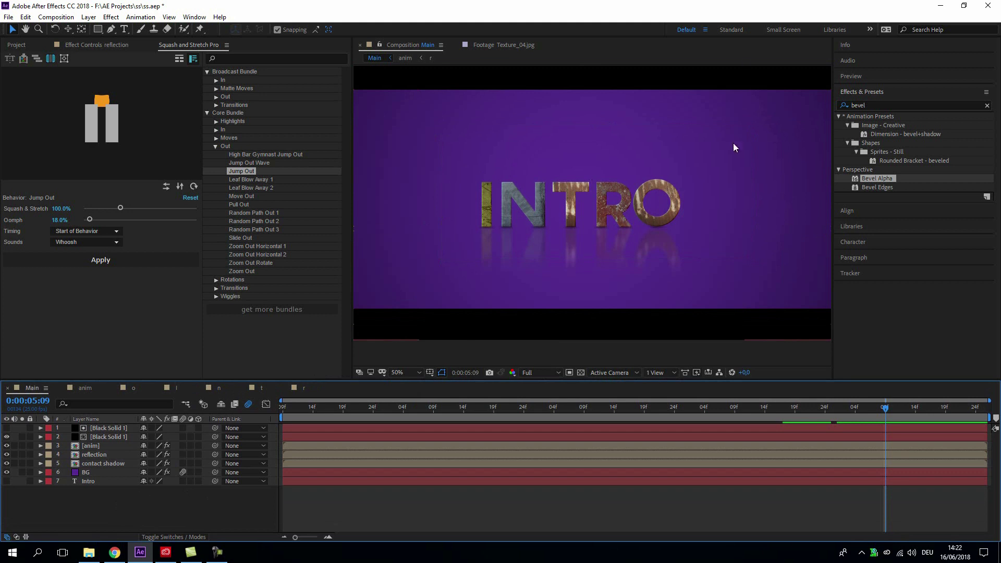
# Step: Add an adjustment layer to Main directly above the anim layer and apply the Levels effect to it
pyautogui.hotkey('ctrl', 'alt', 'y')
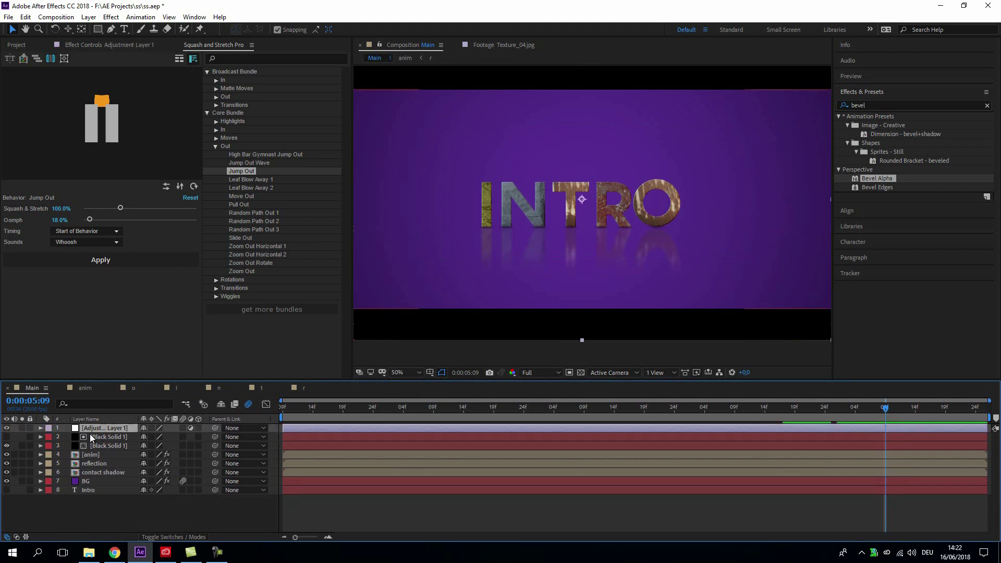
pyautogui.moveTo(105, 428); pyautogui.dragTo(102, 451)
pyautogui.click(884, 104)
pyautogui.write('level')
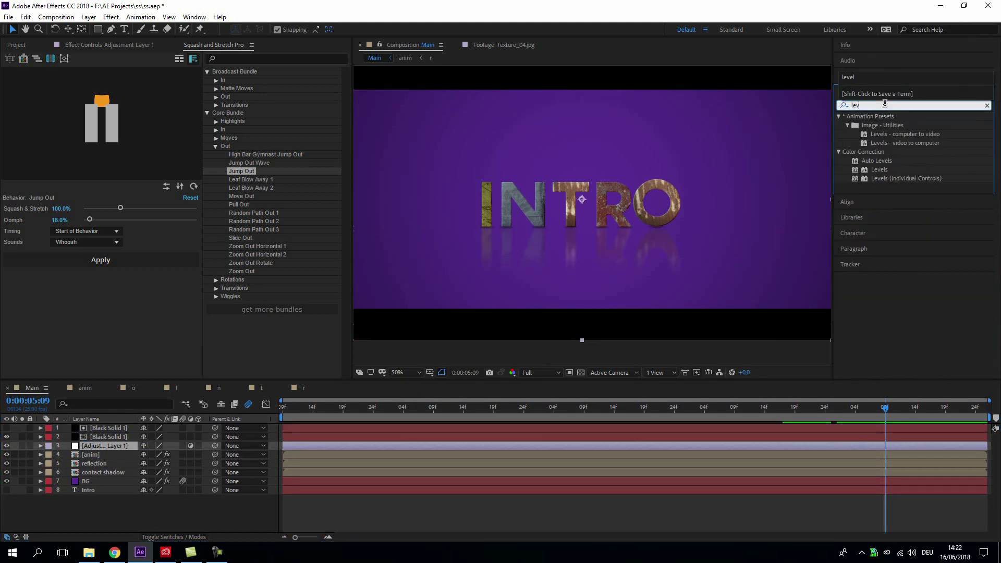
pyautogui.moveTo(873, 170); pyautogui.dragTo(107, 446)
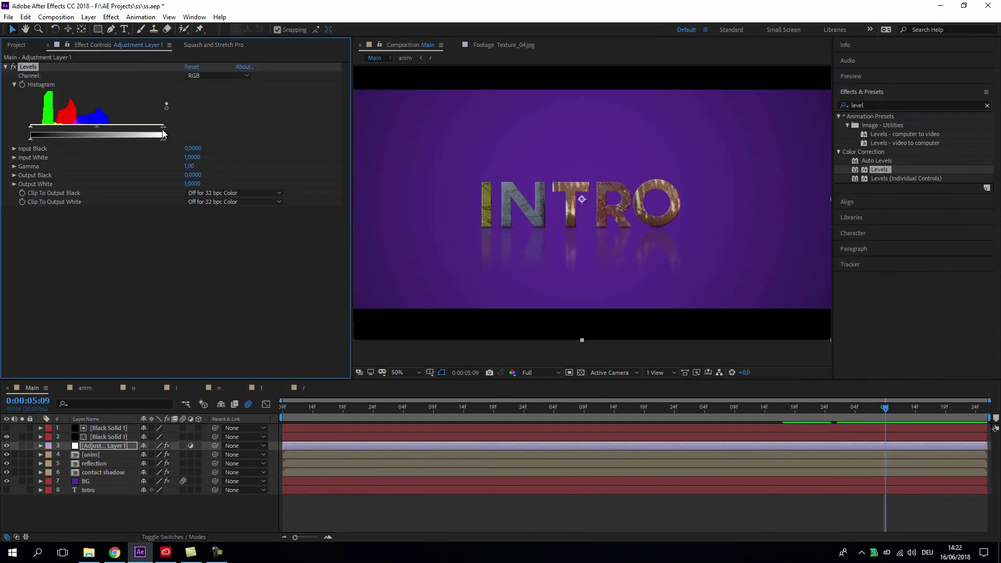
# Step: Set Levels to input black 0.1020, input white 0.7922 and gamma 0.90, compare the result, and delete Adjustment Layer 2
pyautogui.moveTo(163, 127); pyautogui.dragTo(135, 128)
pyautogui.moveTo(31, 127); pyautogui.dragTo(89, 128)
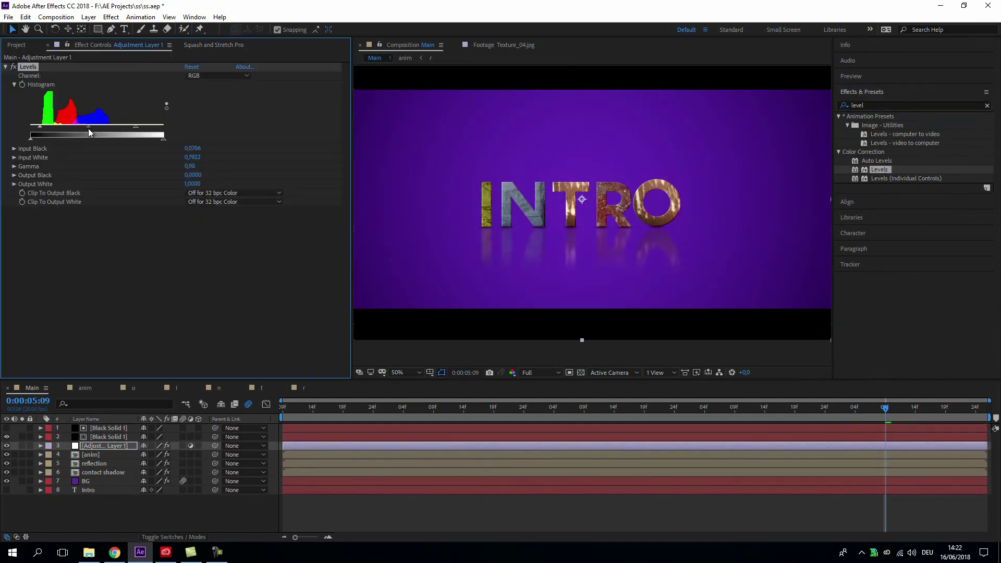
pyautogui.click(13, 67)
pyautogui.click(14, 67)
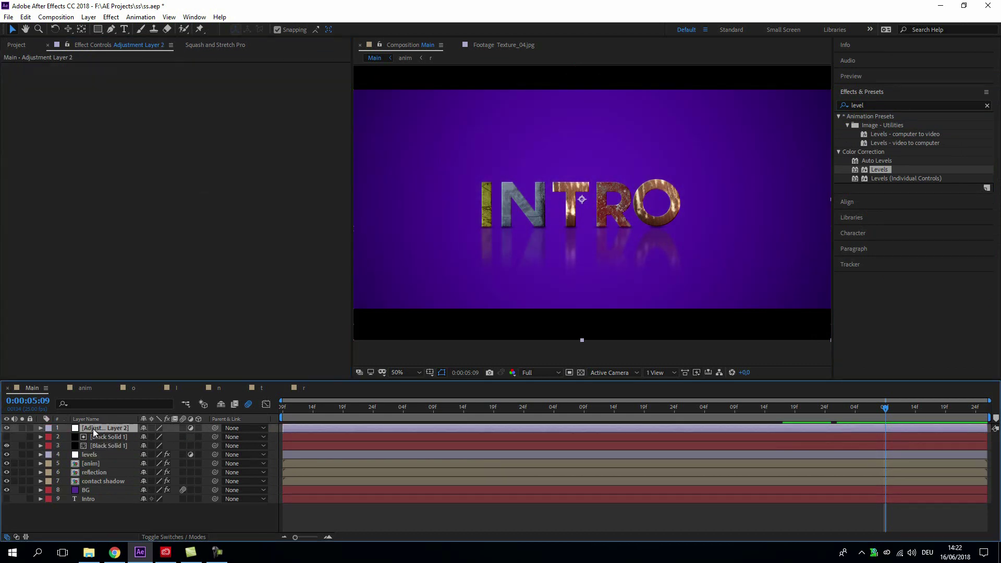
pyautogui.press('Delete')
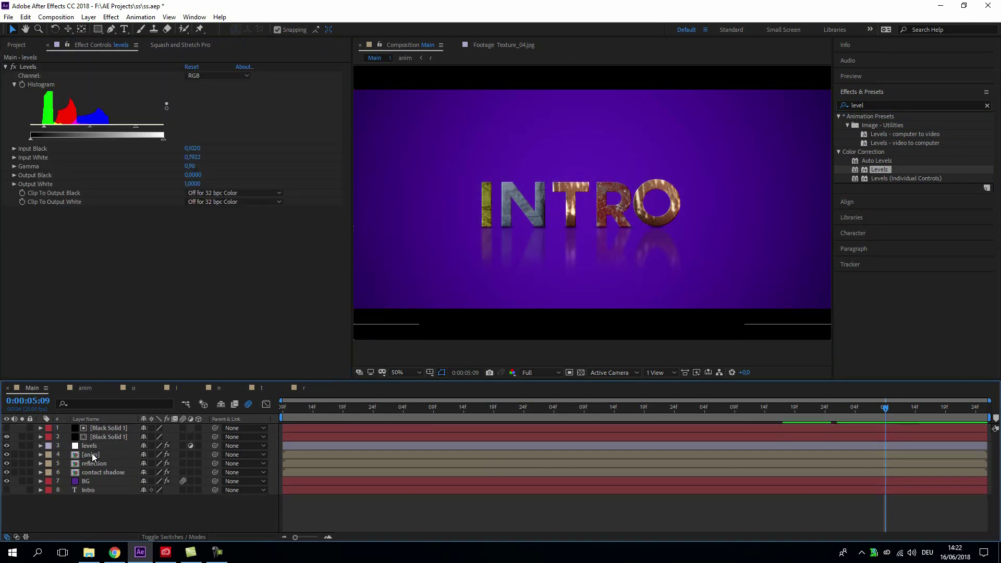
# Step: Move the anim layer's Tint below Bevel Alpha, enable it, map black to the background purple, and set the amount to 12%
pyautogui.click(91, 455)
pyautogui.moveTo(54, 67); pyautogui.dragTo(60, 208)
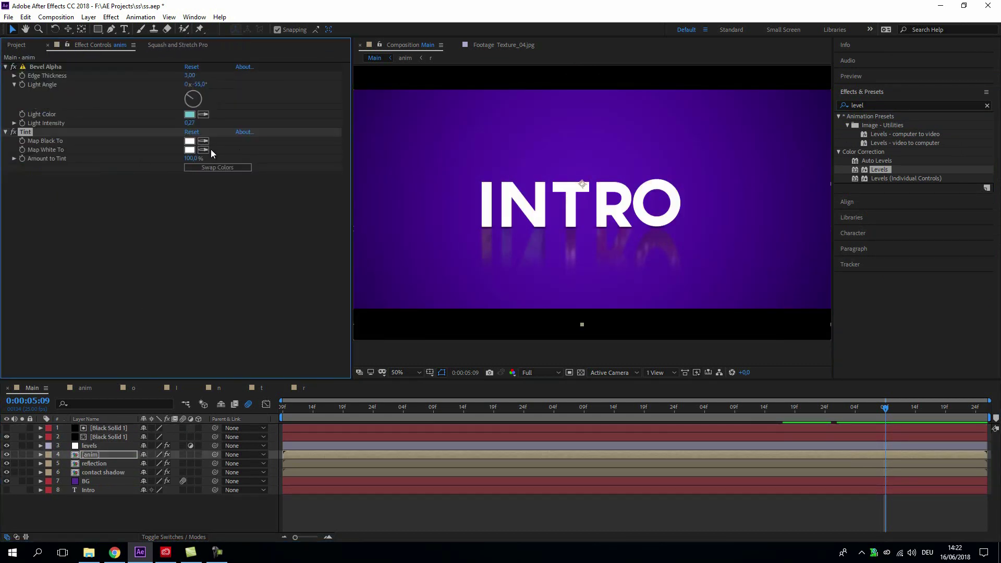
pyautogui.click(591, 173)
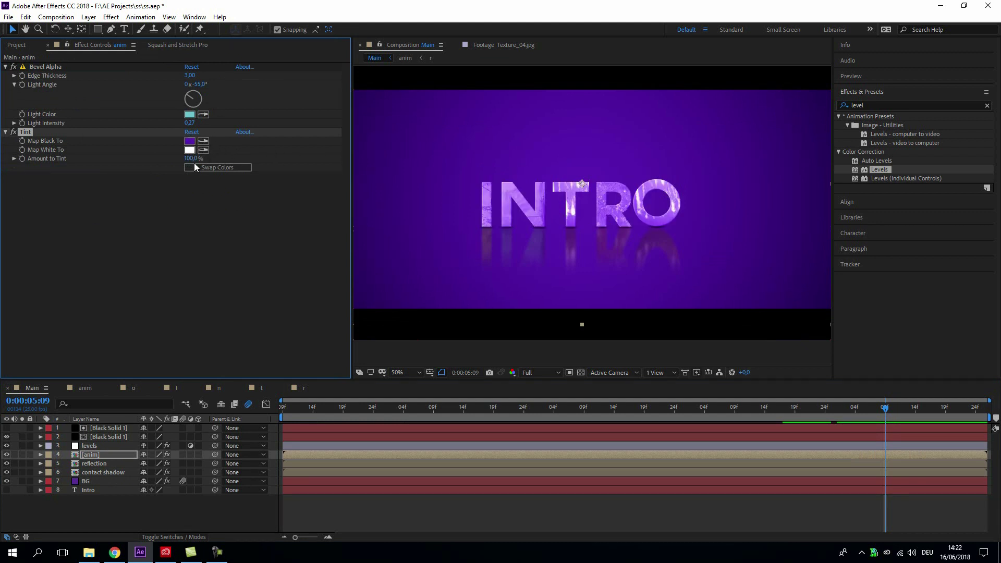
pyautogui.moveTo(185, 159); pyautogui.dragTo(152, 163)
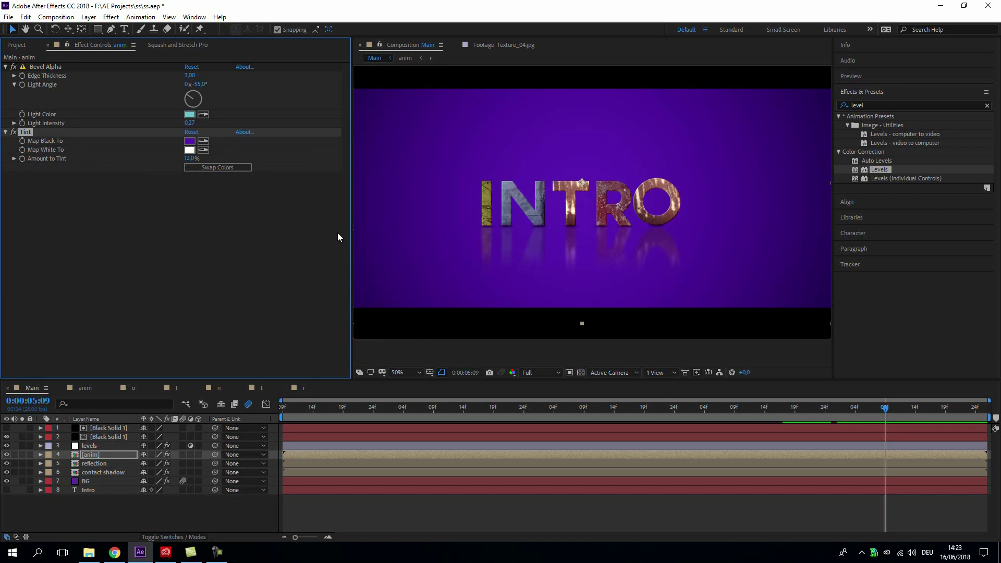
# Step: Add a black 1920 × 1080 solid to Main and place it directly below the contact shadow layer
pyautogui.moveTo(351, 239); pyautogui.dragTo(243, 244)
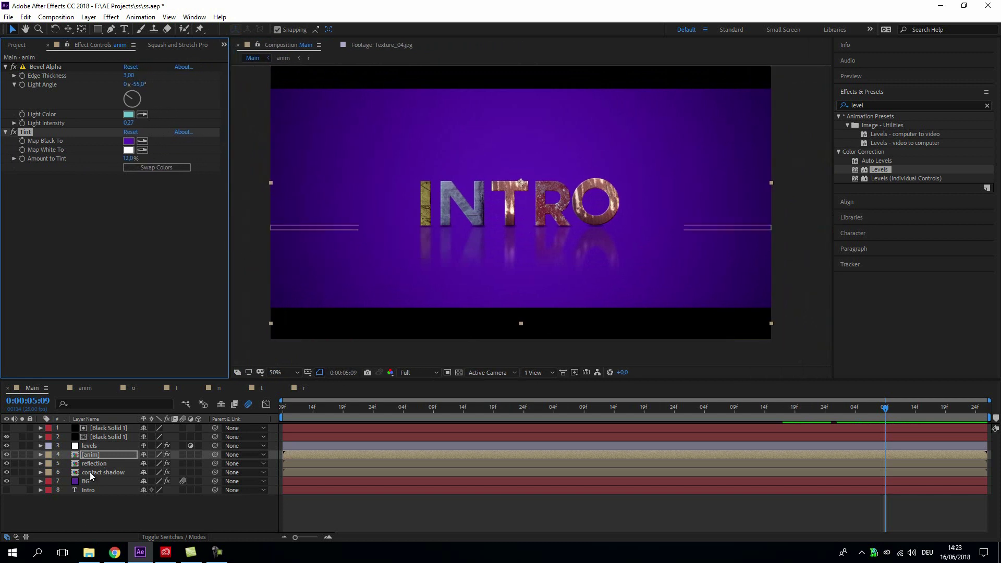
pyautogui.hotkey('ctrl', 'y')
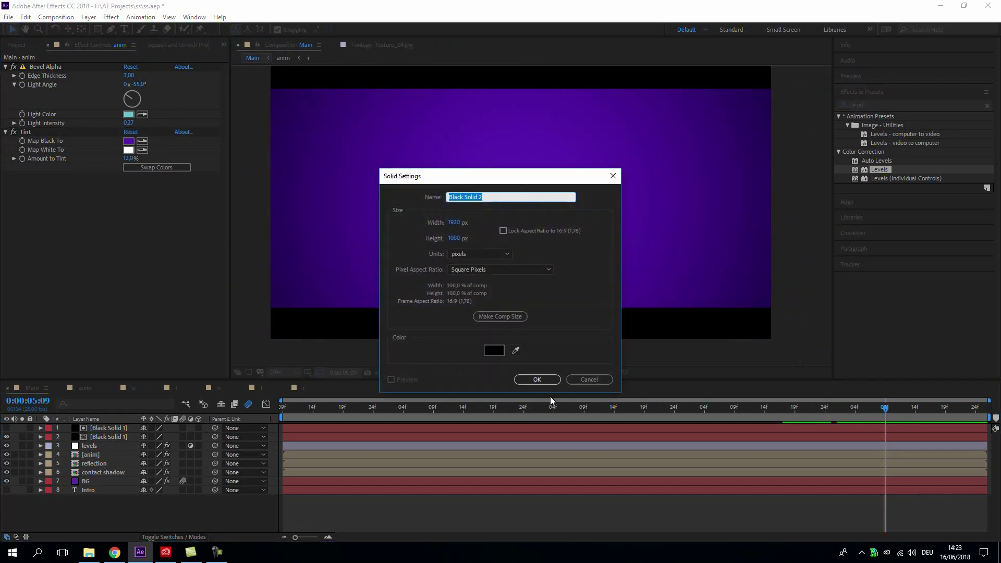
pyautogui.click(536, 379)
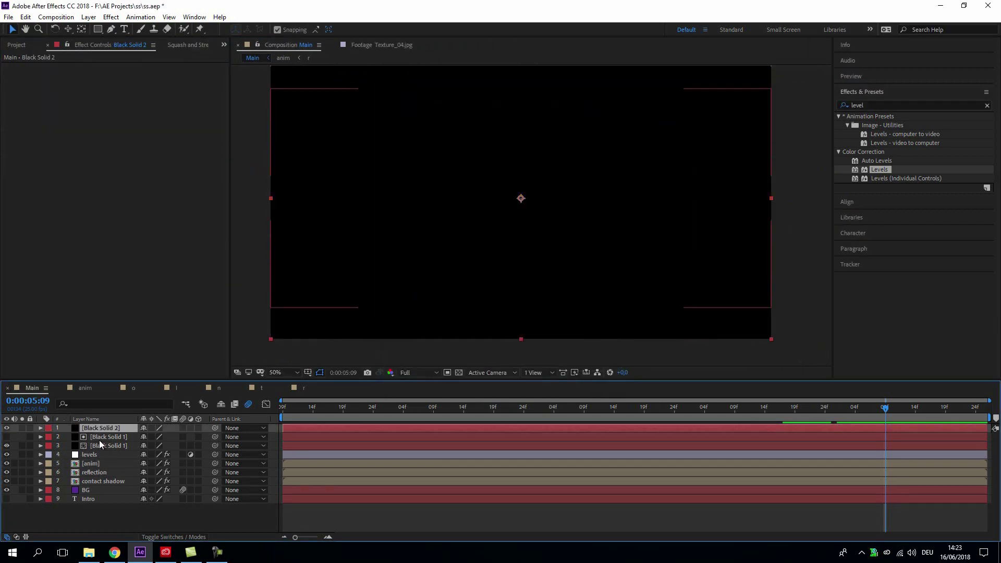
pyautogui.moveTo(100, 429); pyautogui.dragTo(105, 483)
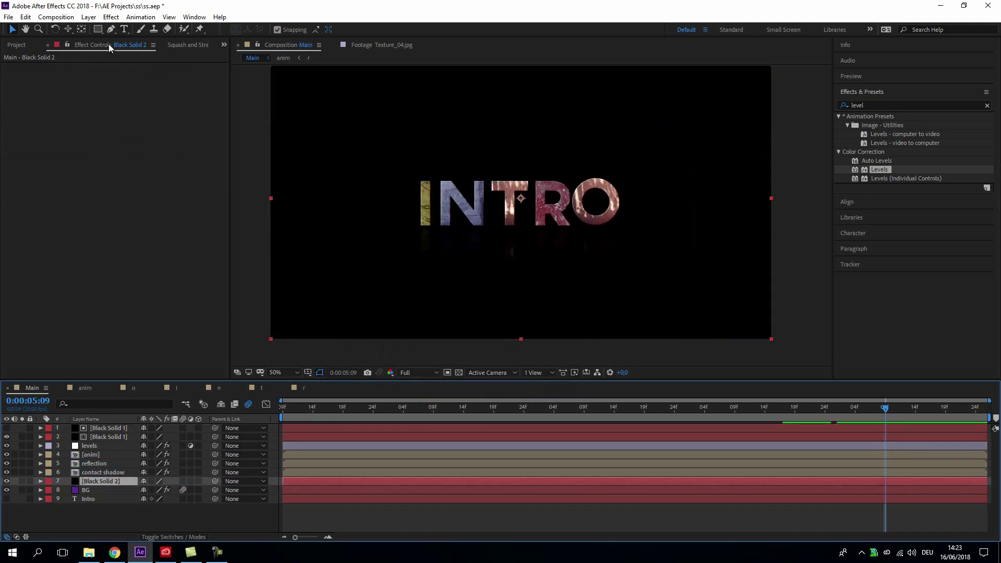
# Step: Mask the new black solid with a wide rectangular band across the lower half of the letters and feather it 251 pixels
pyautogui.click(99, 31)
pyautogui.moveTo(254, 198); pyautogui.dragTo(810, 235)
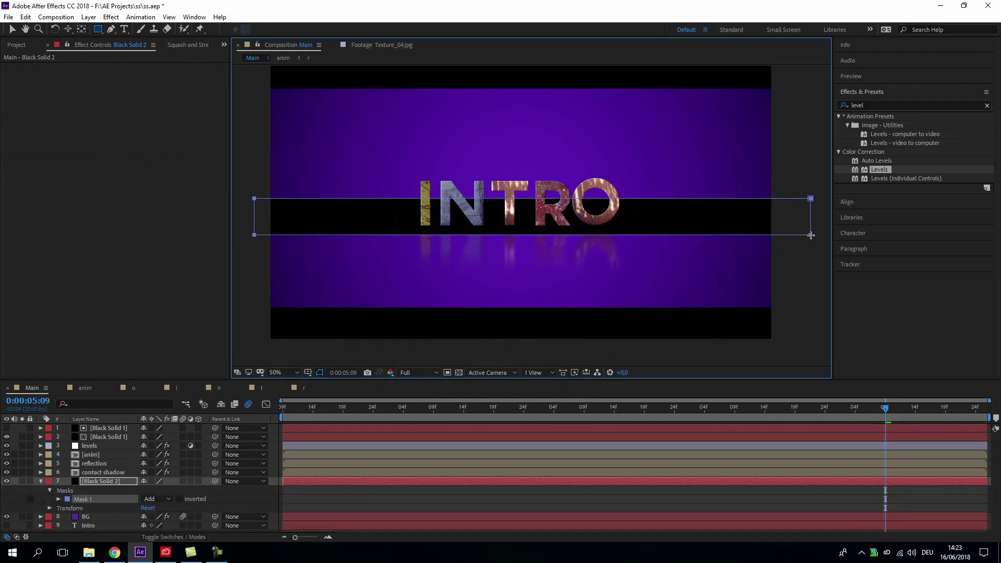
pyautogui.press('f')
pyautogui.moveTo(163, 499); pyautogui.dragTo(242, 483)
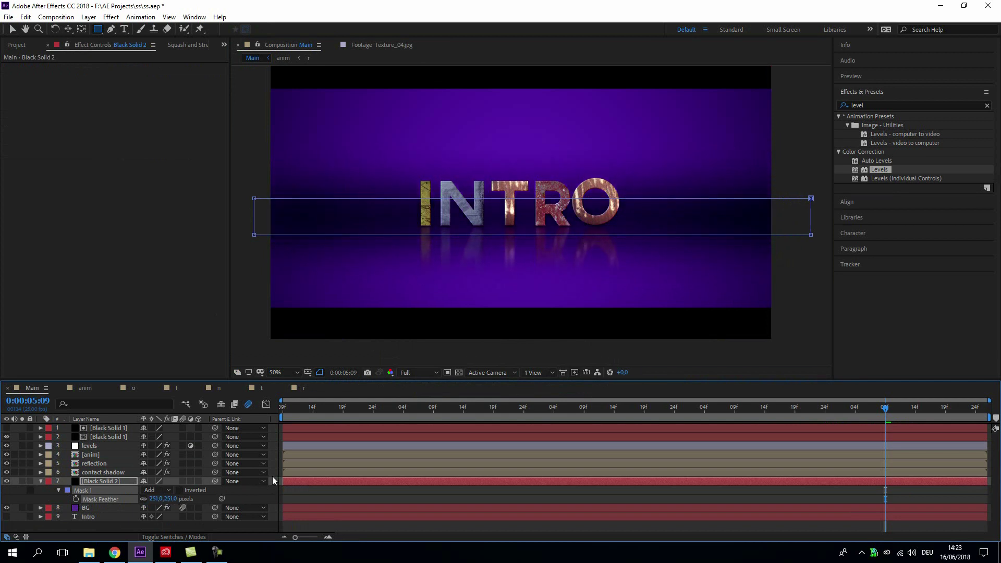
# Step: Set the opacity of Black Solid 2 to 12% and compare the image with the layer hidden
pyautogui.press('t')
pyautogui.click(148, 489)
pyautogui.write('12')
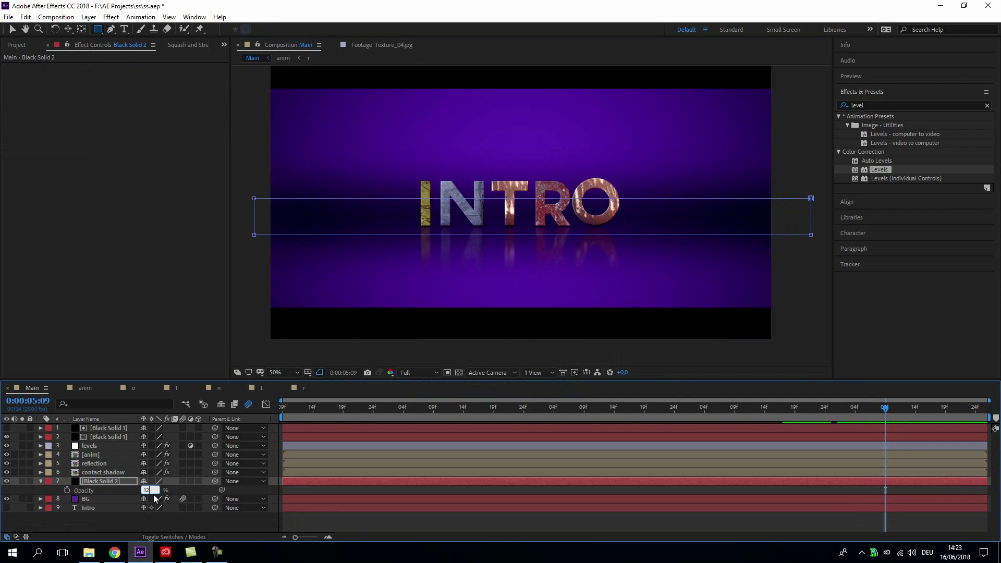
pyautogui.click(177, 521)
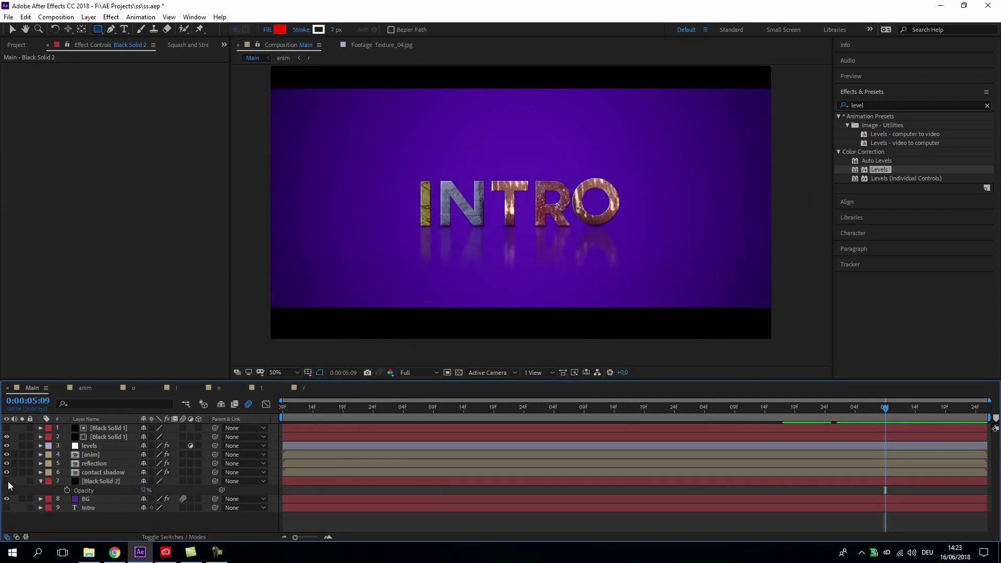
pyautogui.click(98, 448)
pyautogui.keyDown('shift'); pyautogui.click(96, 484); pyautogui.keyUp('shift')
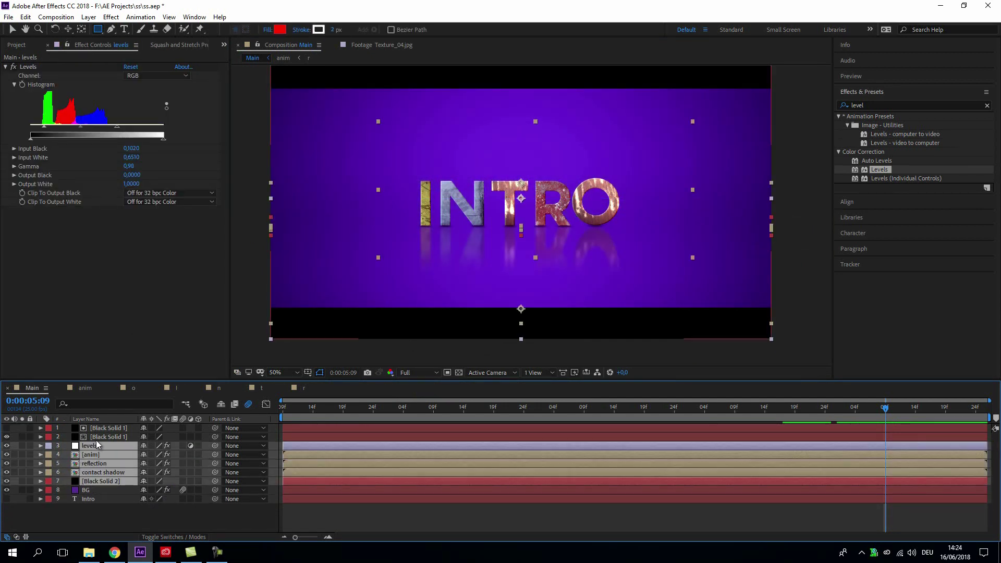
pyautogui.click(97, 446)
pyautogui.keyDown('shift'); pyautogui.click(106, 472); pyautogui.keyUp('shift')
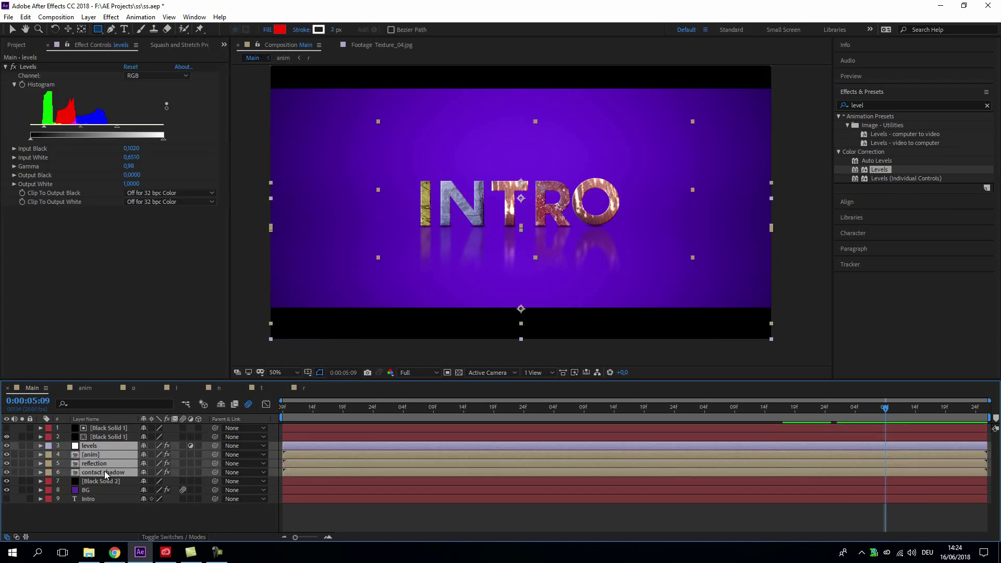
pyautogui.hotkey('ctrl', 'shift', 'c')
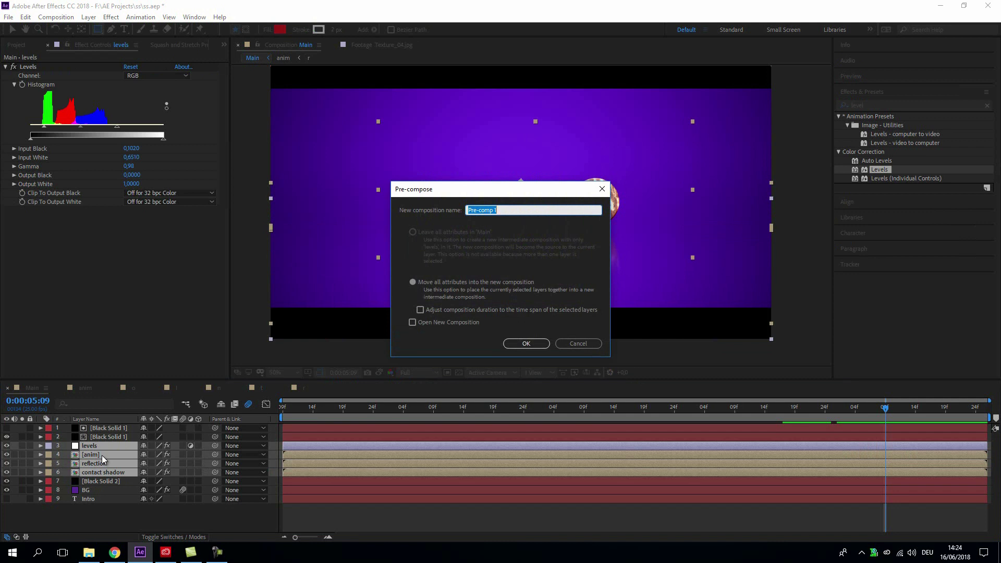
pyautogui.press('Escape')
# Step: Pre-compose all layers except the Intro text as "final", and duplicate the final layer with the copy's audio muted
pyautogui.keyDown('shift'); pyautogui.click(101, 428); pyautogui.keyUp('shift')
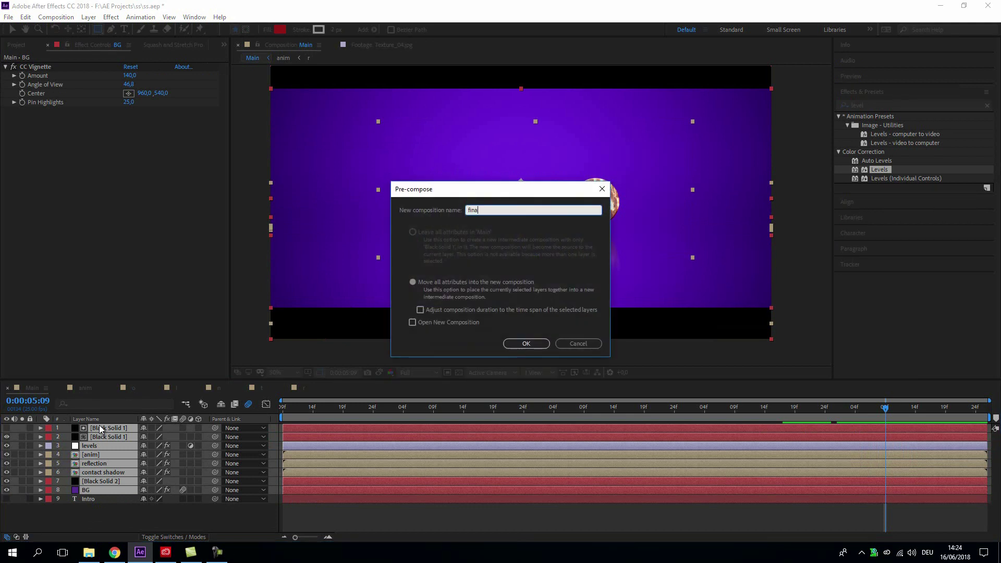
pyautogui.press('Return')
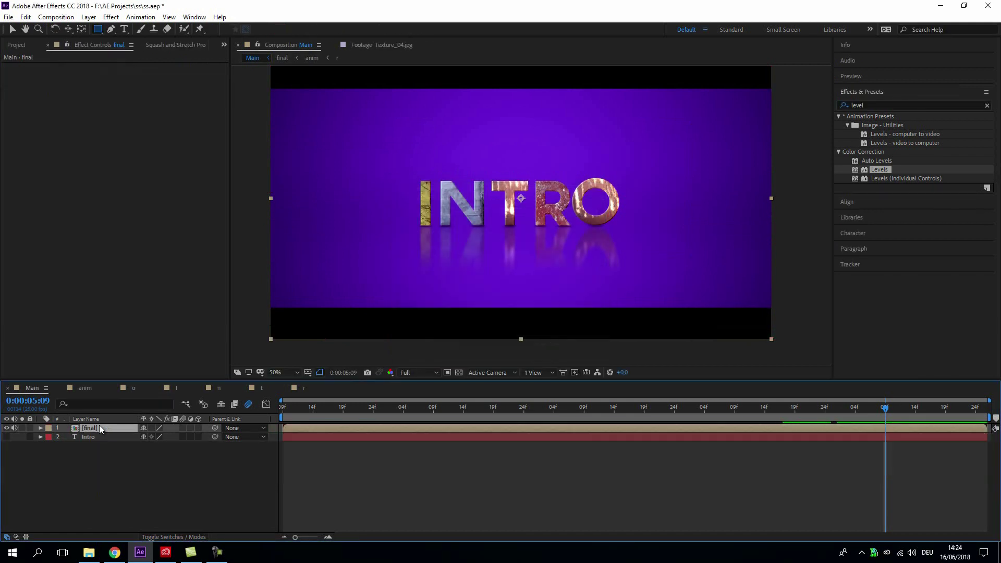
pyautogui.click(95, 452)
pyautogui.click(97, 427)
pyautogui.hotkey('ctrl', 'd')
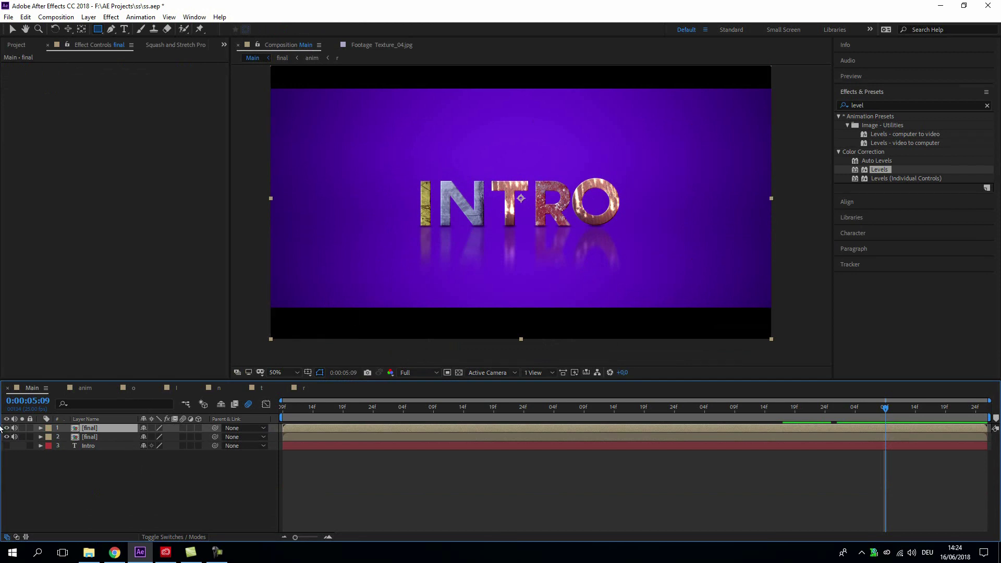
pyautogui.click(26, 474)
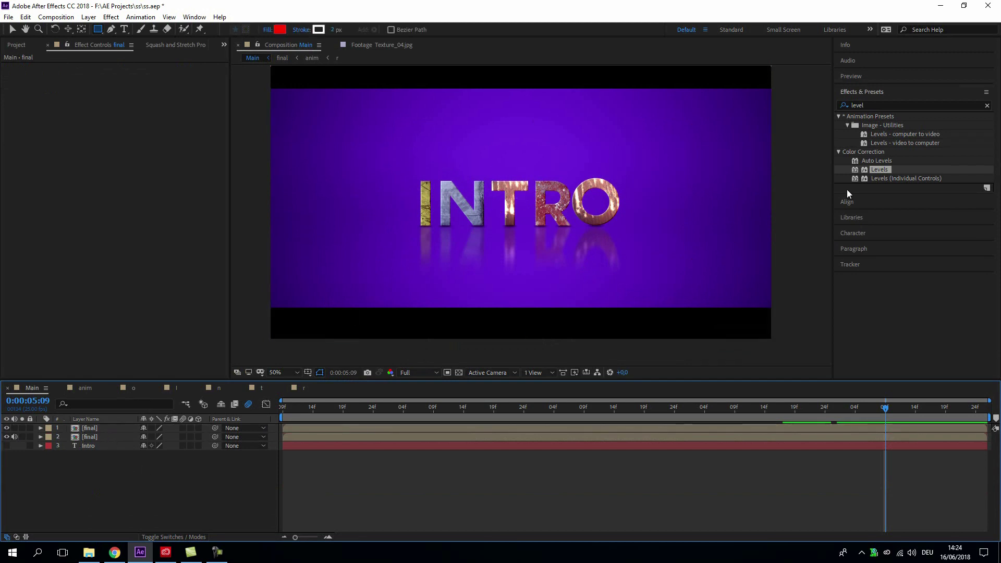
# Step: Apply the Extract keying effect to the upper final layer and solo that layer
pyautogui.click(867, 106)
pyautogui.write('extrac')
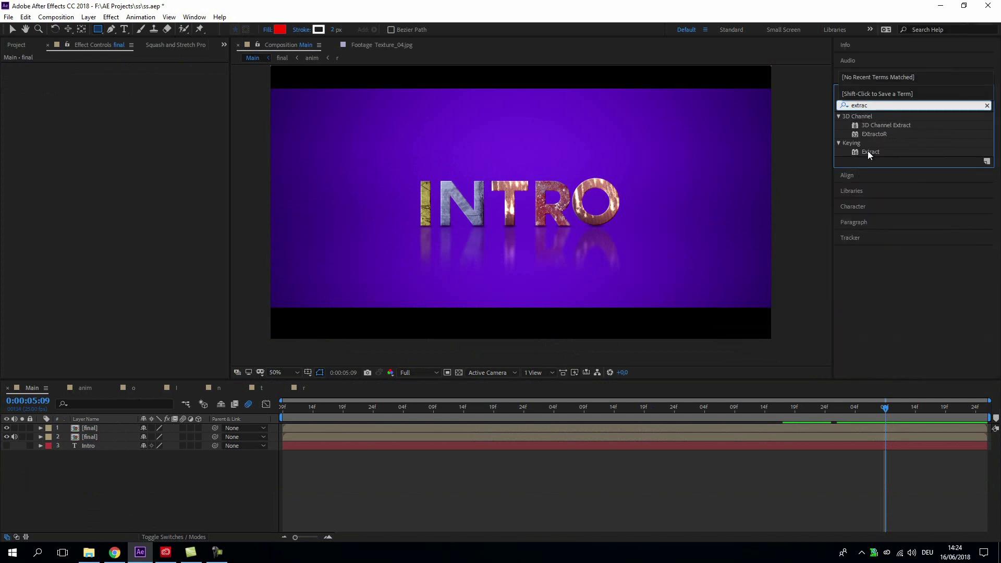
pyautogui.moveTo(868, 151); pyautogui.dragTo(20, 429)
pyautogui.press('v')
pyautogui.click(21, 427)
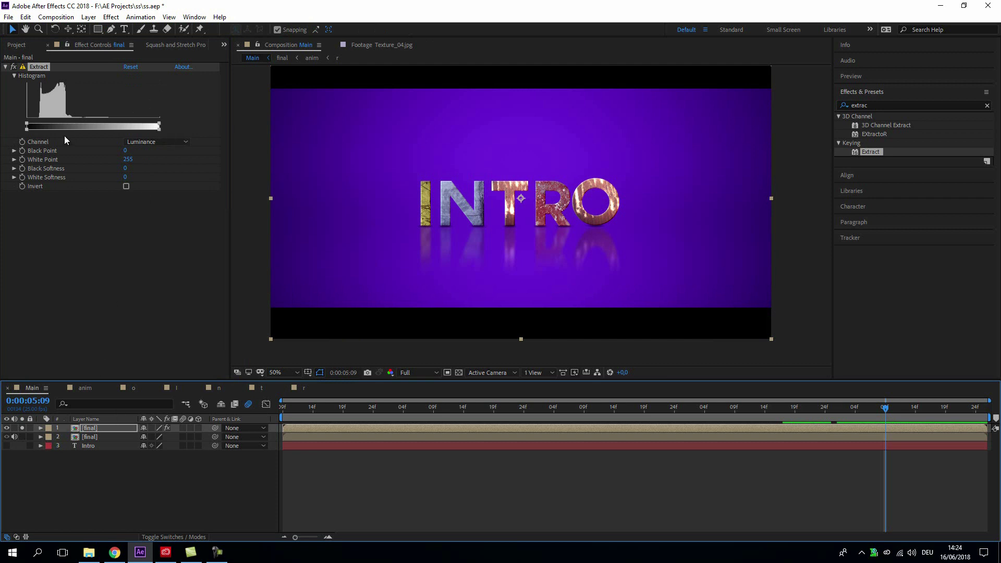
# Step: Isolate the brightest highlights with Extract: black point 247, white point 254, black softness 16 and white softness 2
pyautogui.click(27, 127)
pyautogui.moveTo(27, 123); pyautogui.dragTo(139, 139)
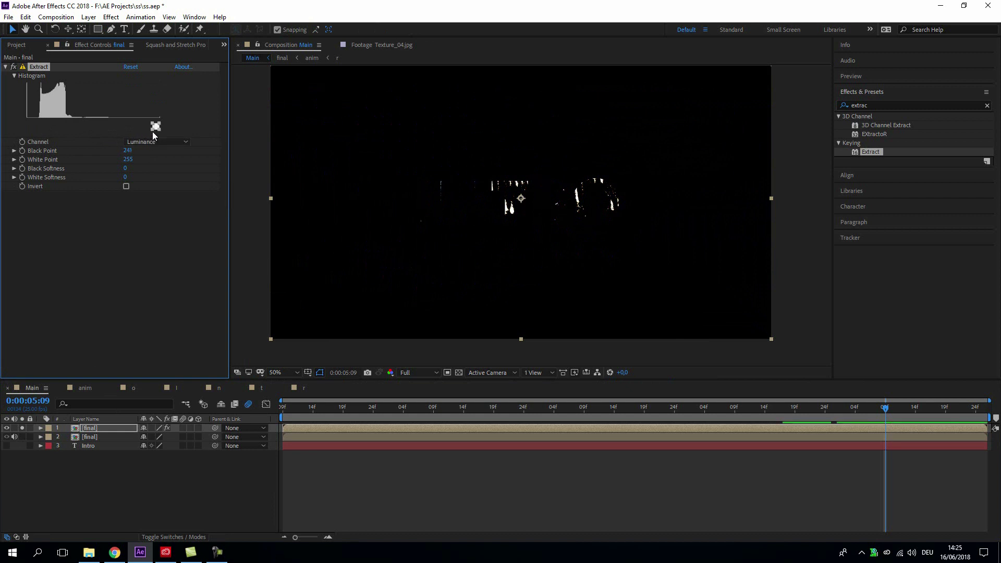
pyautogui.moveTo(150, 130); pyautogui.dragTo(161, 128)
pyautogui.scroll(1, 711, 224)
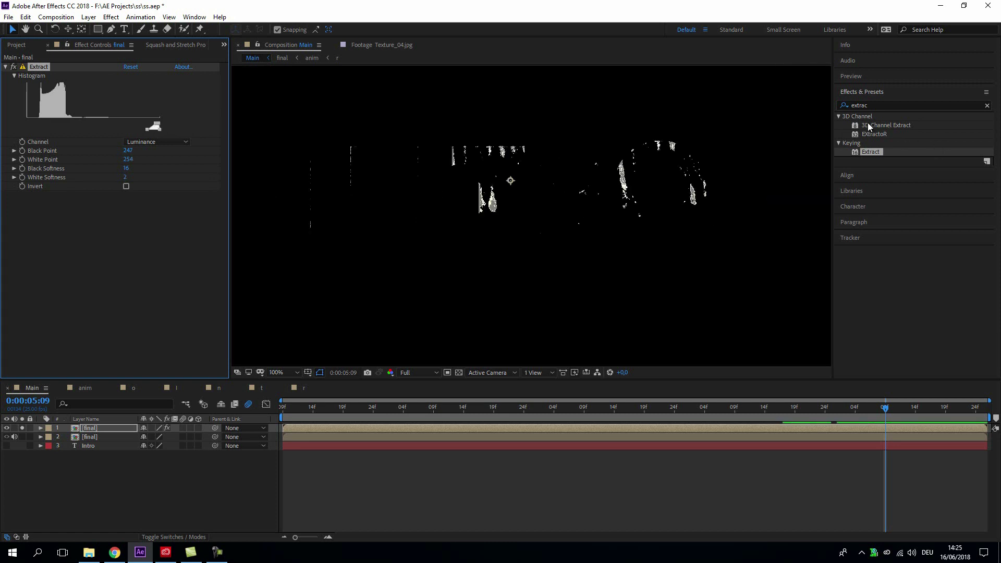
# Step: Apply Levels after Extract on the upper final layer, raise Output Black to 0.6667, and compare with the effect off
pyautogui.click(878, 104)
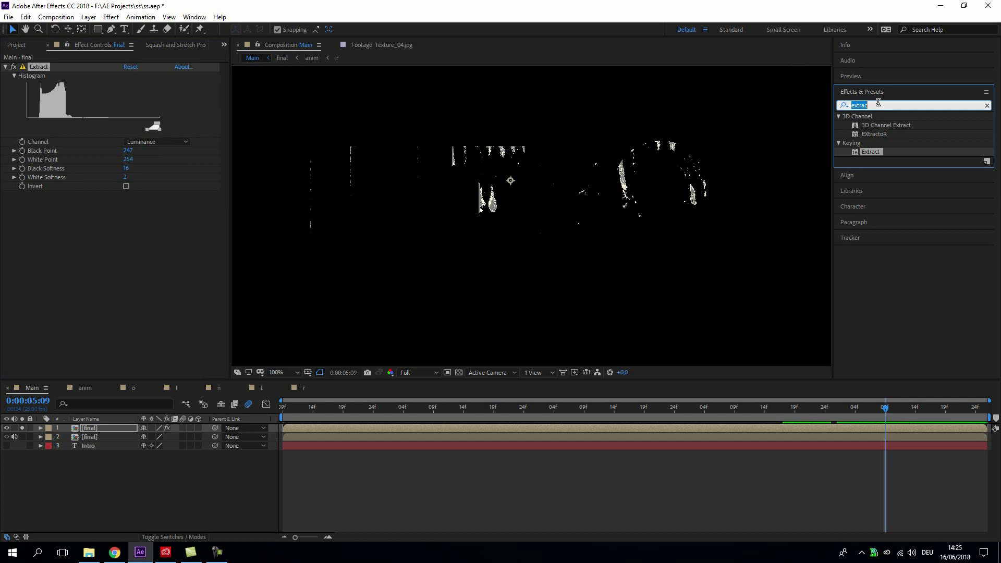
pyautogui.write('level')
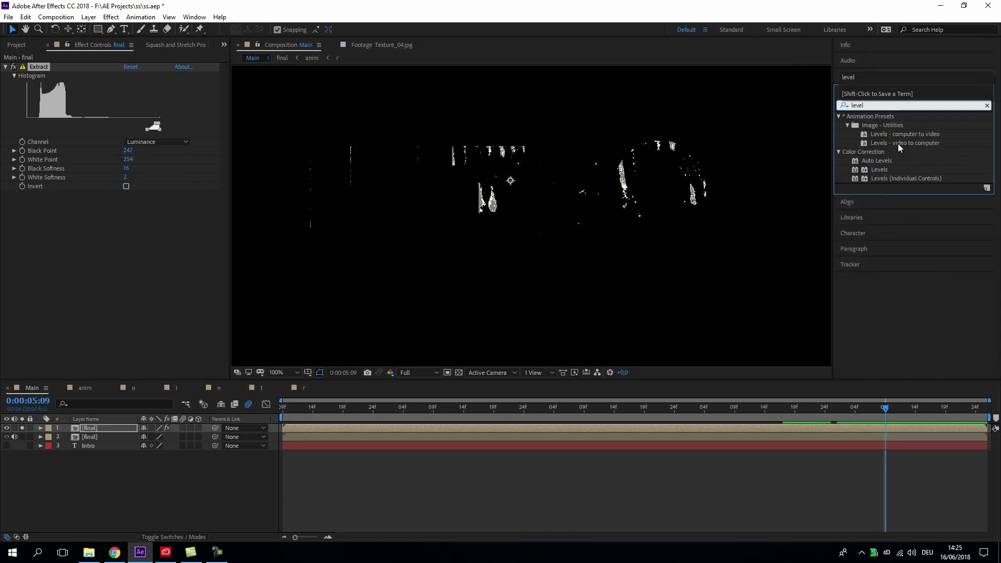
pyautogui.moveTo(877, 169); pyautogui.dragTo(92, 218)
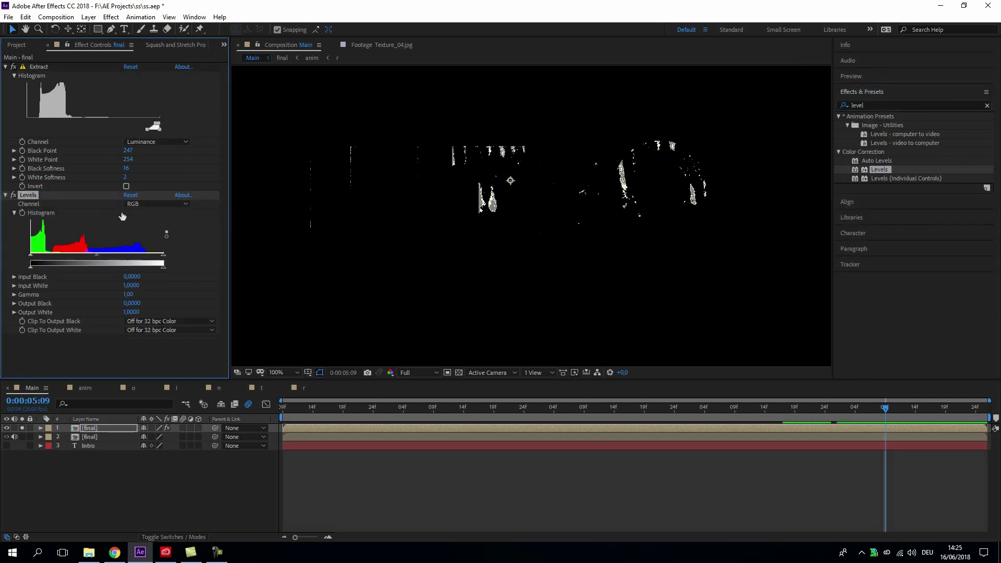
pyautogui.click(184, 204)
pyautogui.click(171, 261)
pyautogui.click(872, 105)
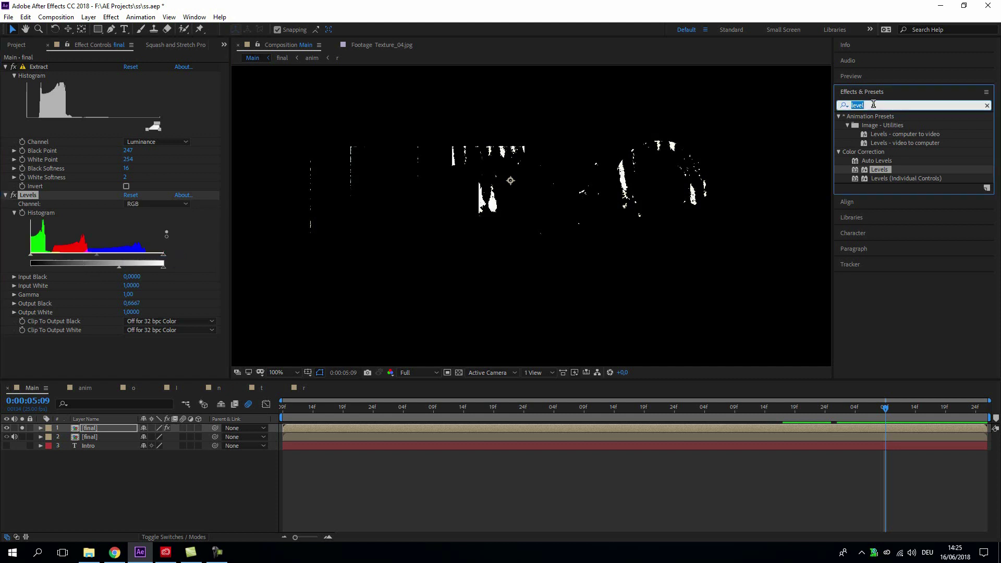
pyautogui.click(13, 195)
pyautogui.click(14, 196)
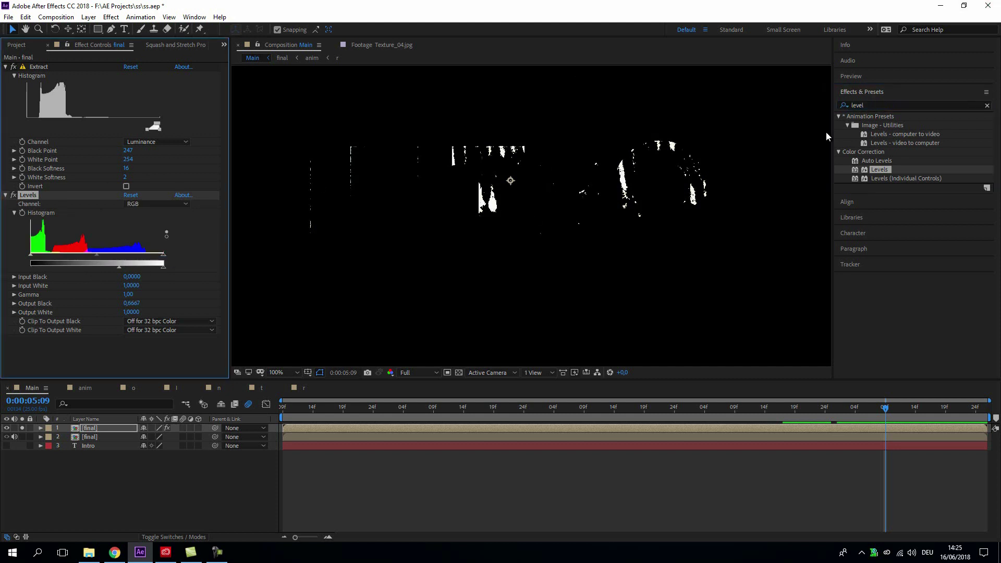
# Step: Add Directional Blur to the upper final layer with direction 91° and blur length 121.7, and unsolo the layer
pyautogui.click(889, 105)
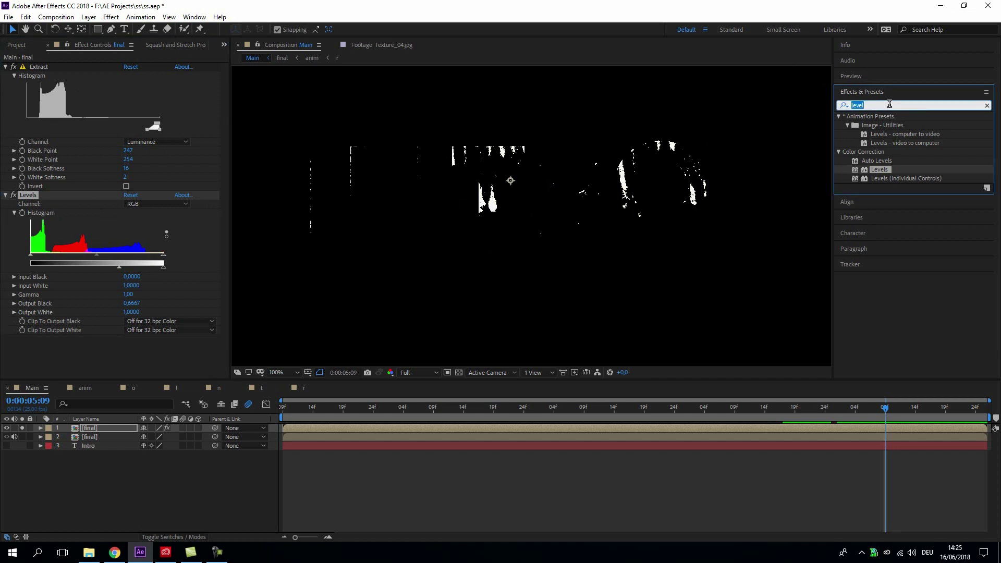
pyautogui.write('direc')
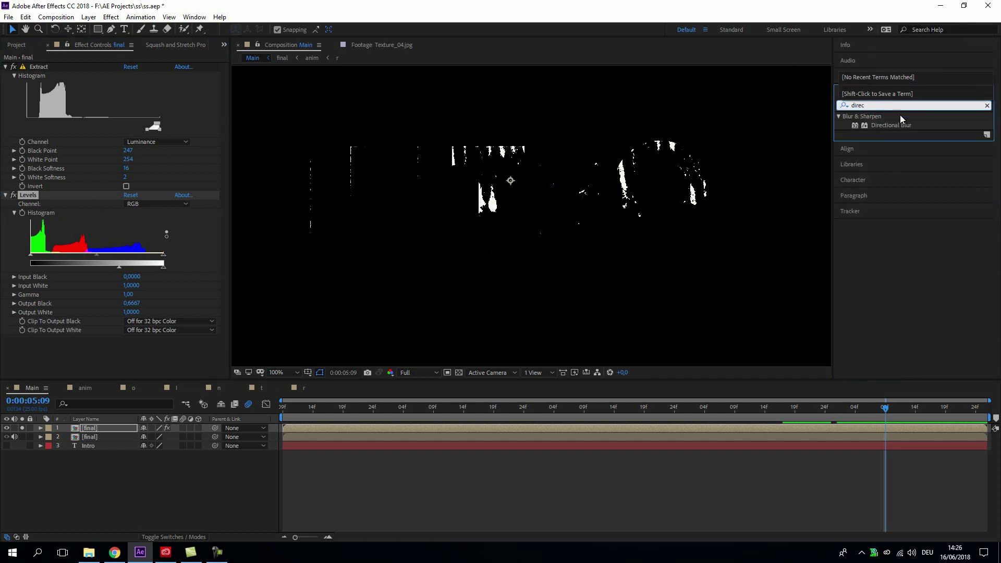
pyautogui.moveTo(897, 130)
pyautogui.mouseDown()
pyautogui.moveTo(161, 328)
pyautogui.moveTo(131, 373)
pyautogui.moveTo(190, 373)
pyautogui.mouseUp()
pyautogui.click(22, 428)
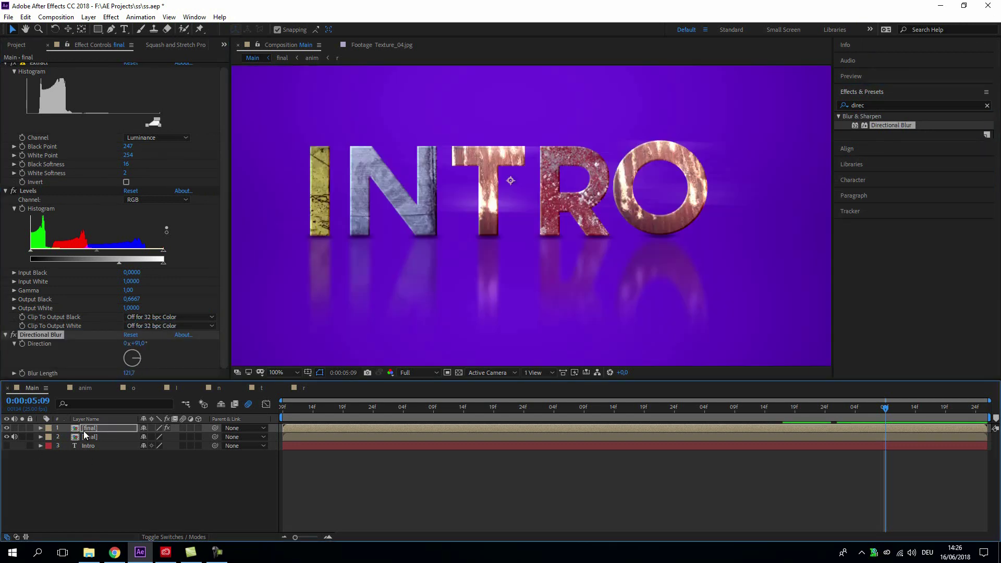
# Step: Set the blending mode of the upper final layer to Screen
pyautogui.click(175, 536)
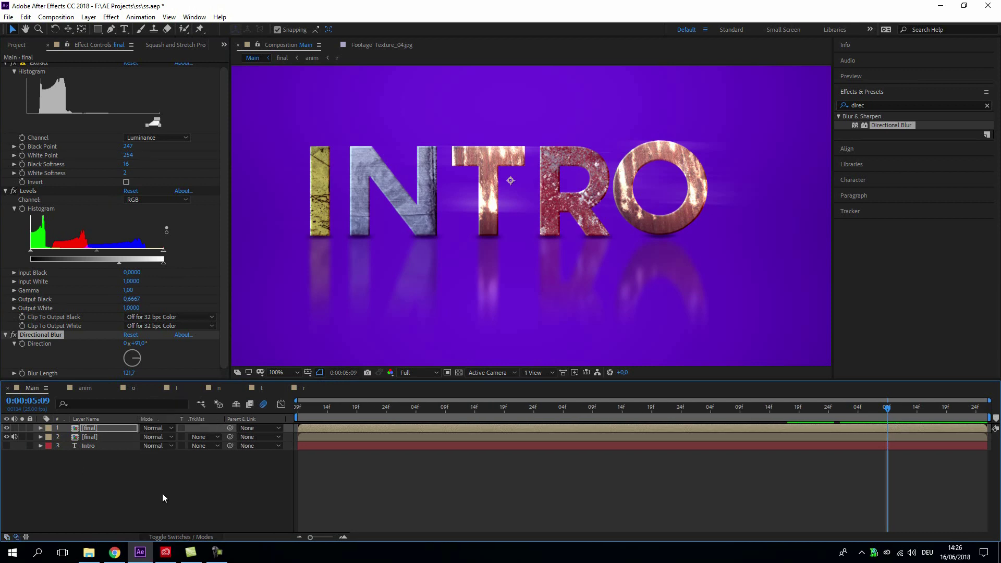
pyautogui.click(167, 429)
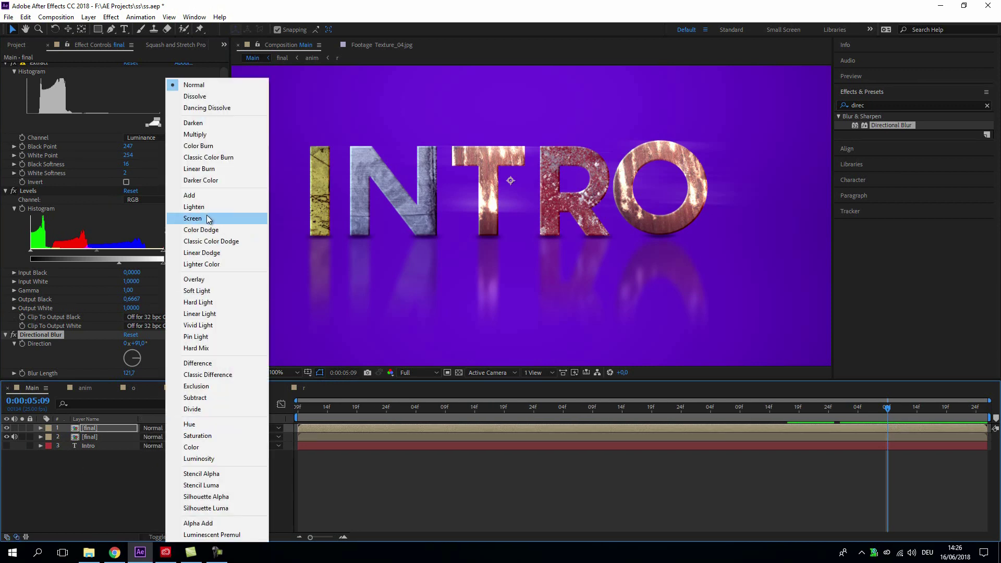
pyautogui.click(207, 218)
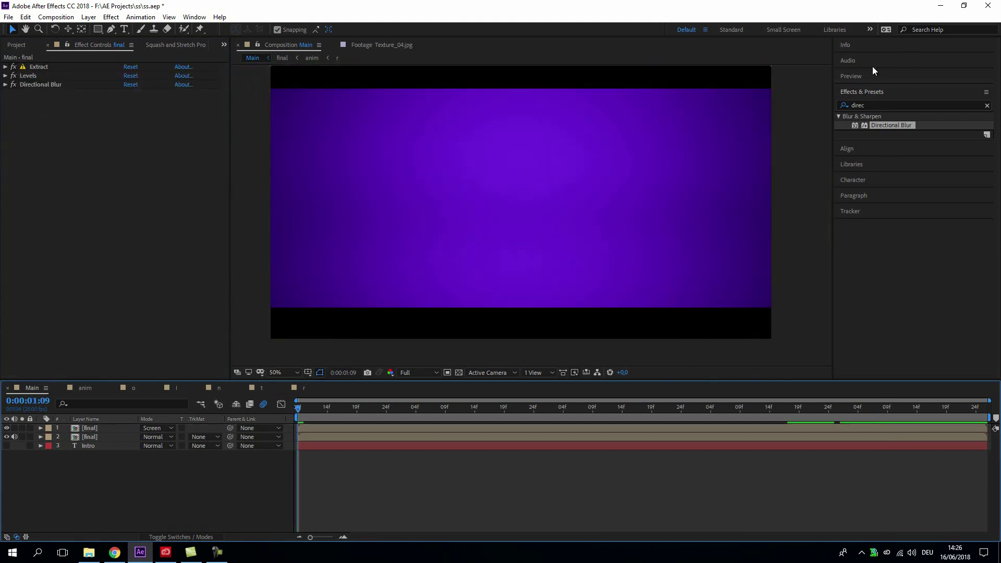
# Step: Play a preview of Main from 0:00:01:09 and mute the audio of the lower final layer
pyautogui.click(851, 77)
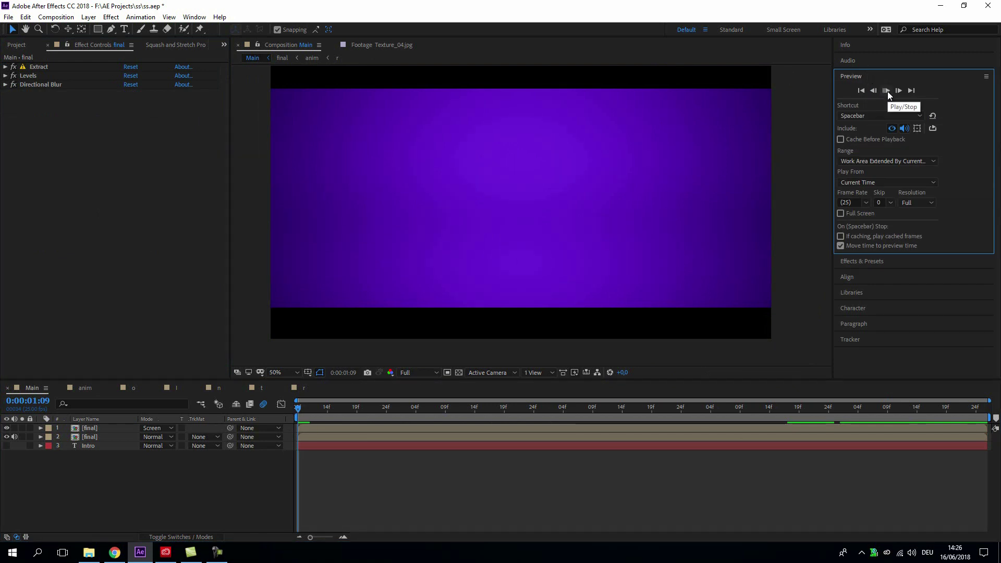
pyautogui.click(886, 91)
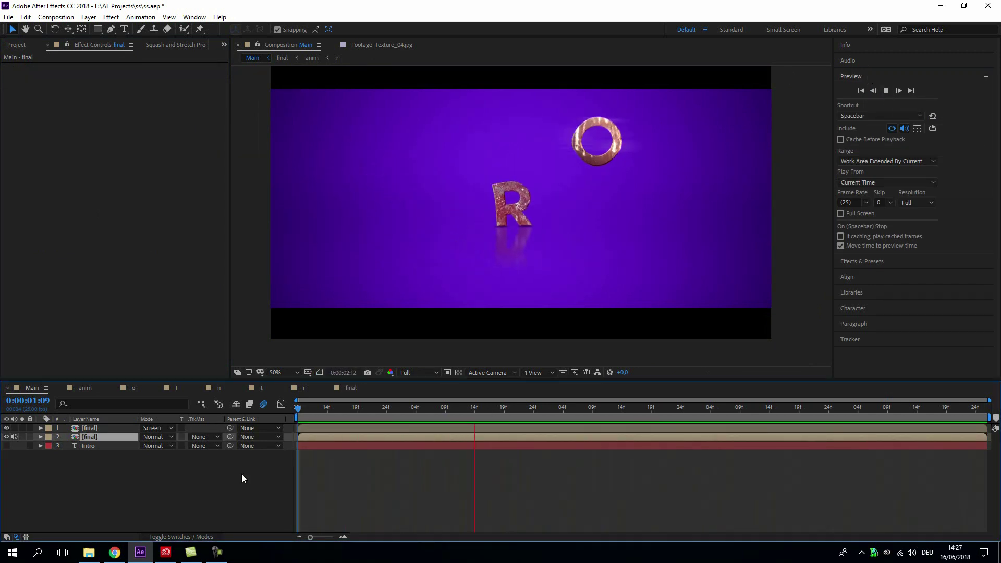
pyautogui.click(15, 437)
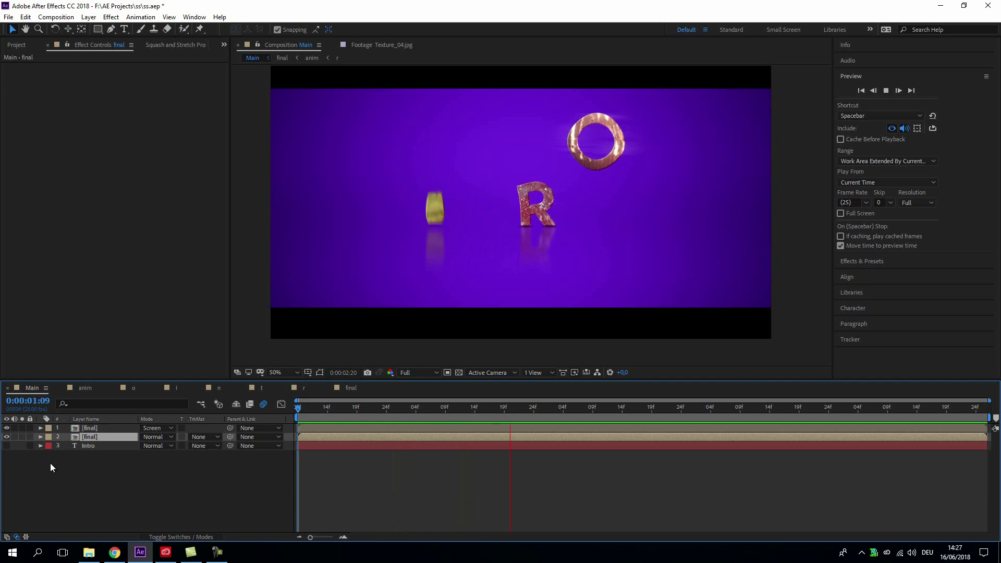